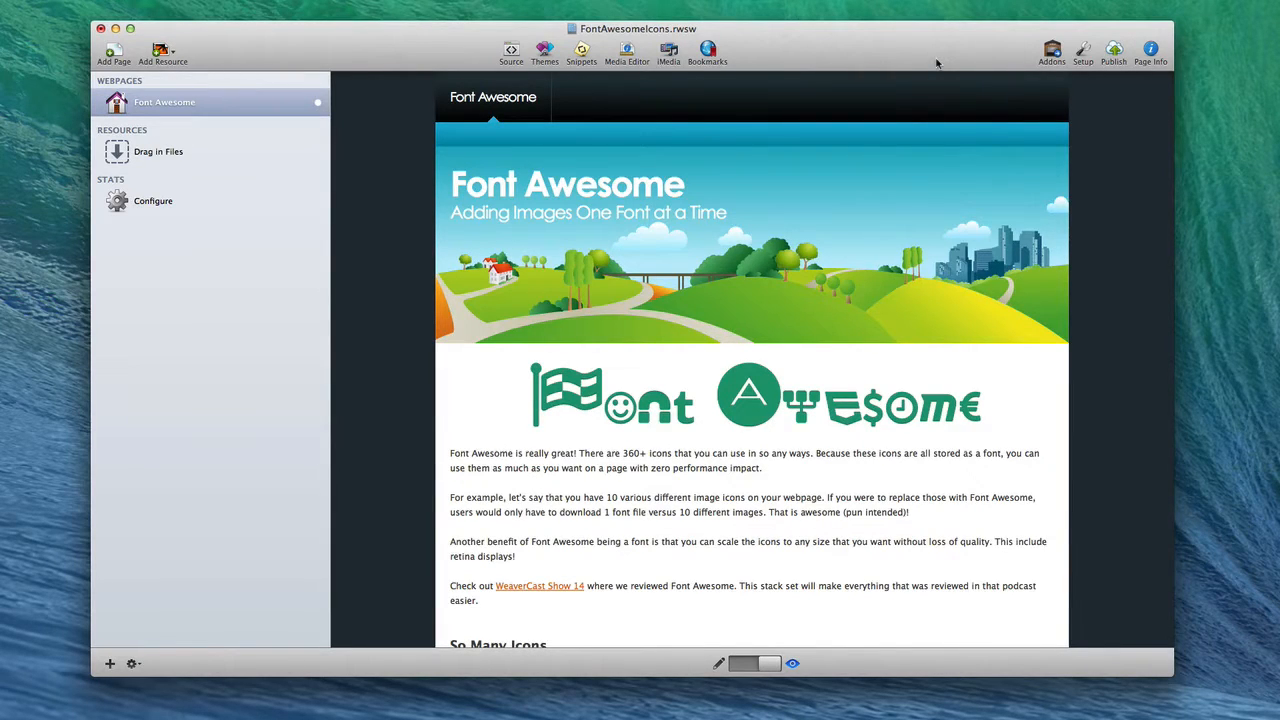
Review the Font Awesome page preview from the introduction through the So Many Icons grid
scroll(840, 360, down, 3)
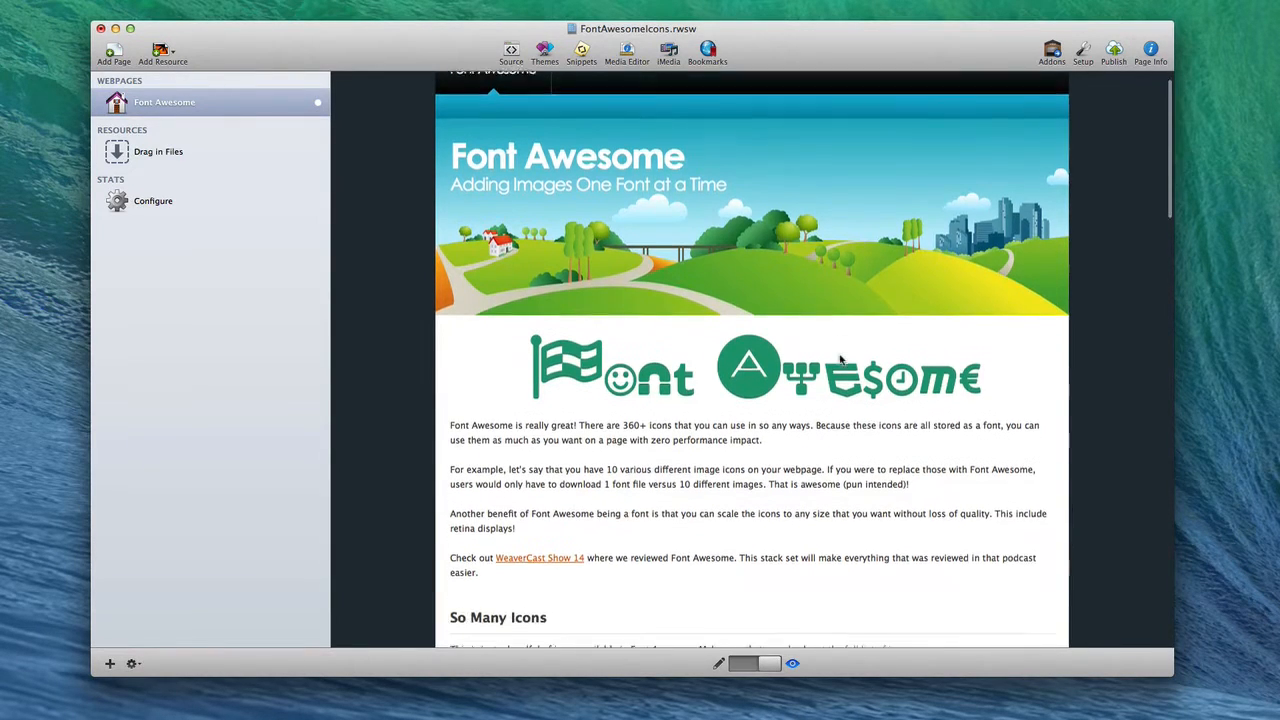
scroll(840, 360, down, 8)
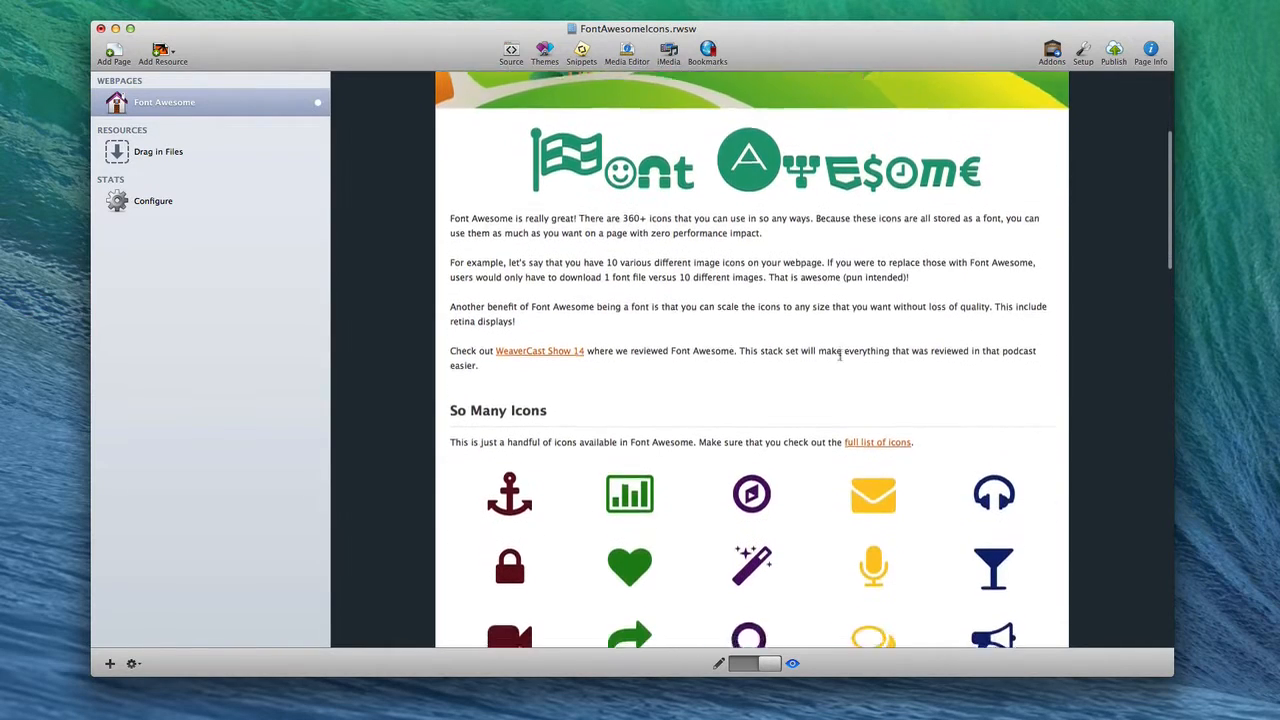
scroll(840, 360, down, 2)
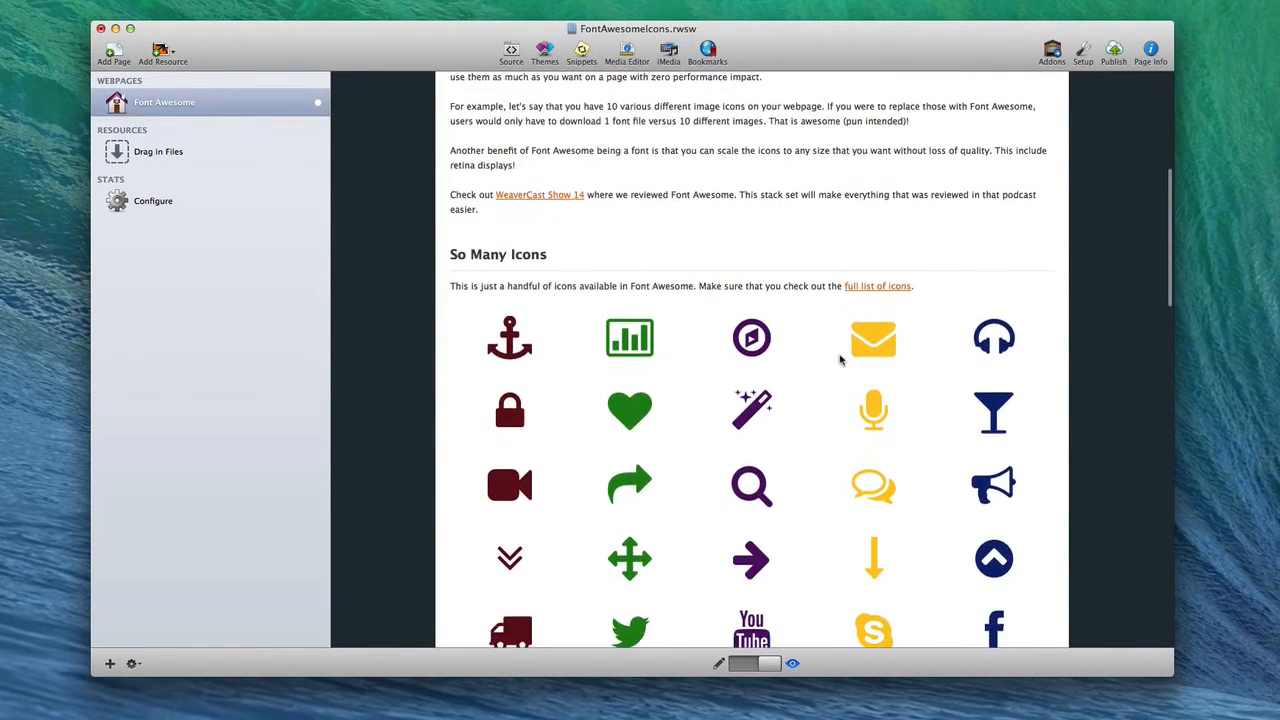
scroll(840, 360, down, 2)
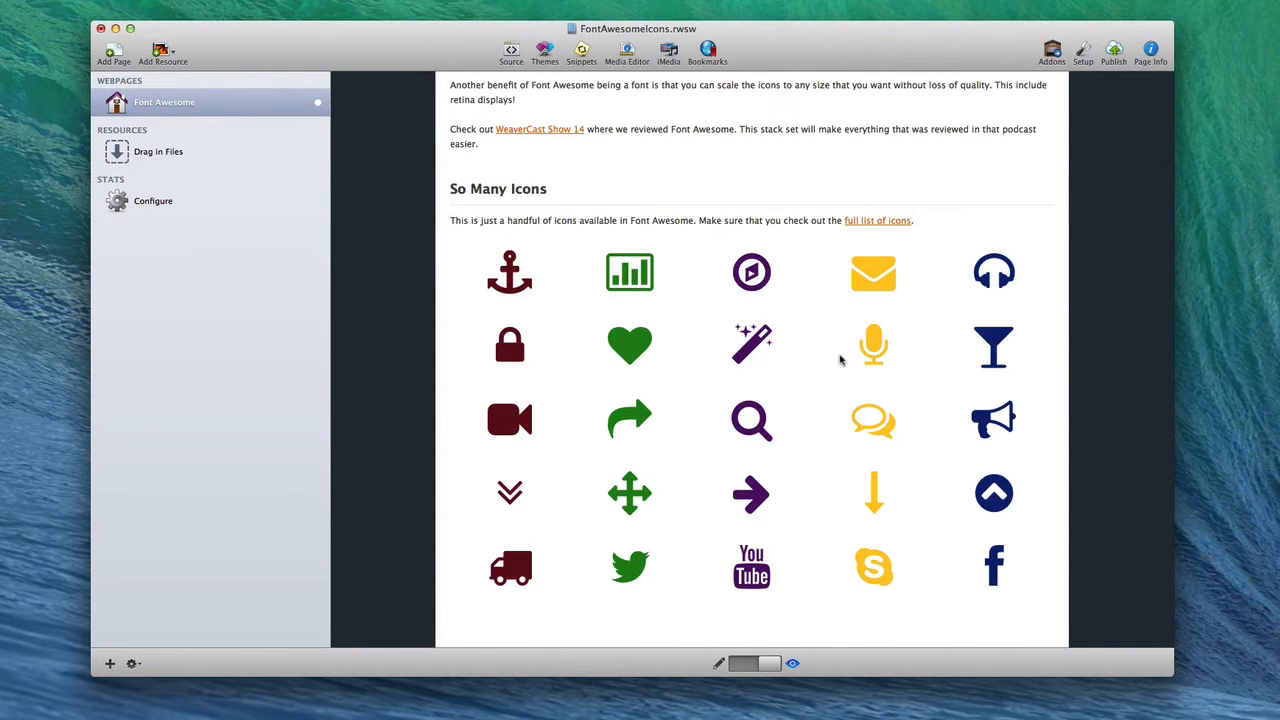
scroll(840, 360, down, 1)
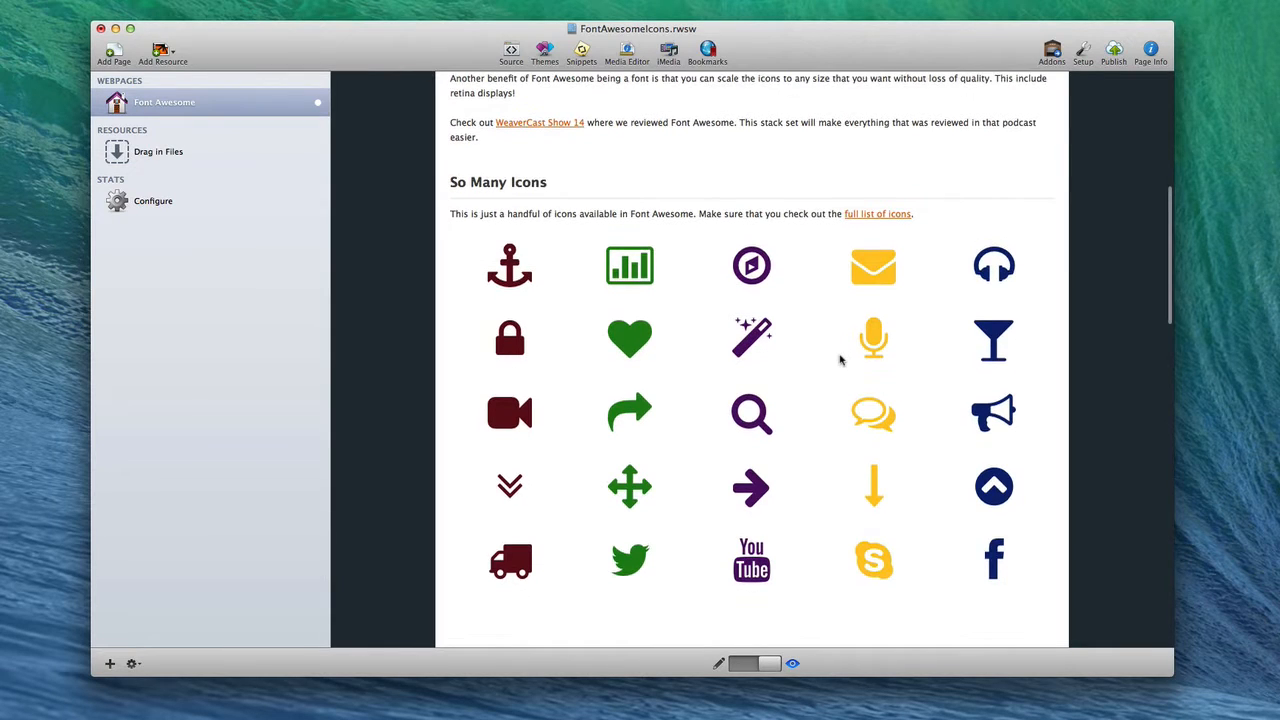
scroll(840, 360, up, 1)
scroll(843, 357, down, 3)
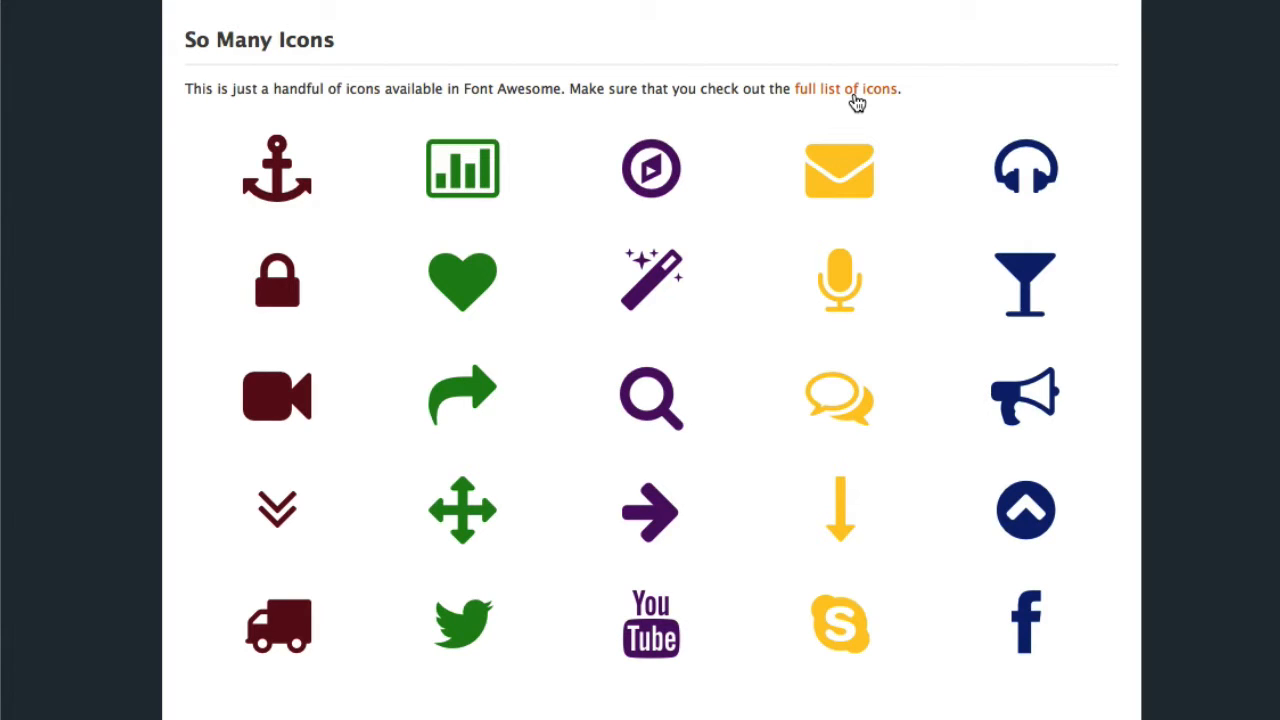
Examine the preview's Stylish Icons, Custom Sizing, Rotate & Flip, Spin, Stacked Icons and Content Accents sections
scroll(855, 101, down, 5)
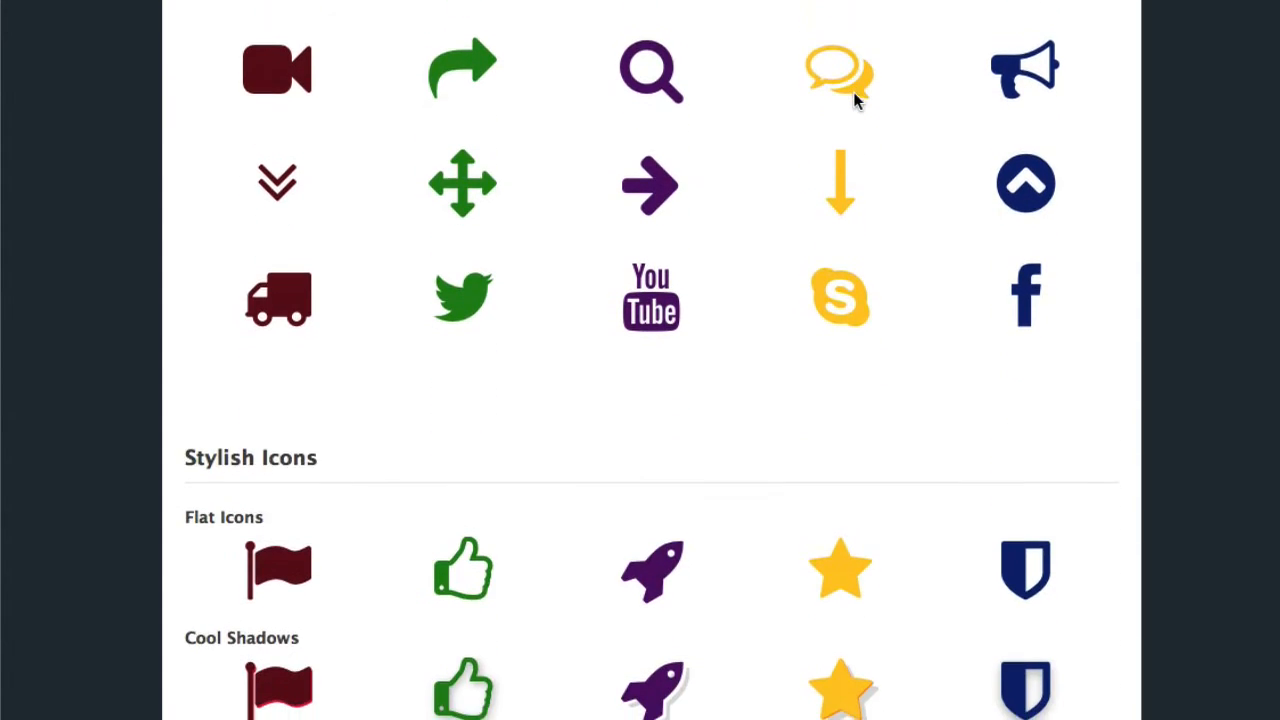
scroll(855, 101, down, 2)
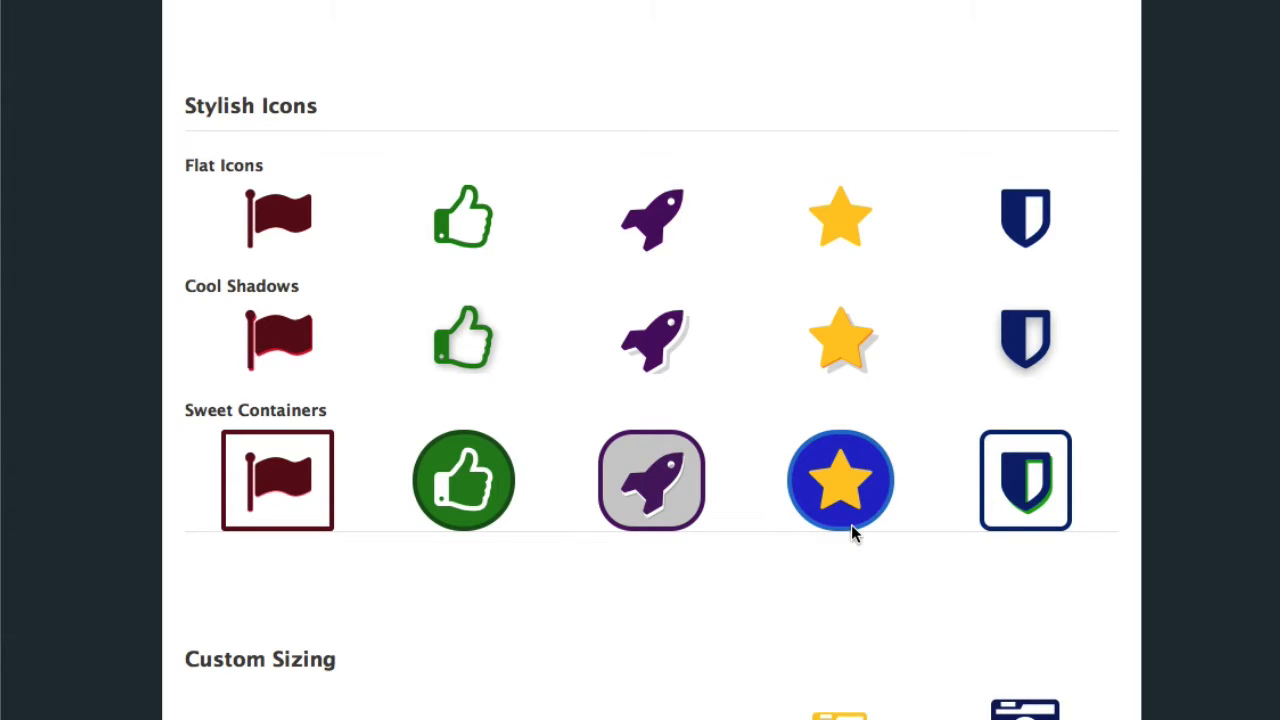
scroll(851, 527, down, 5)
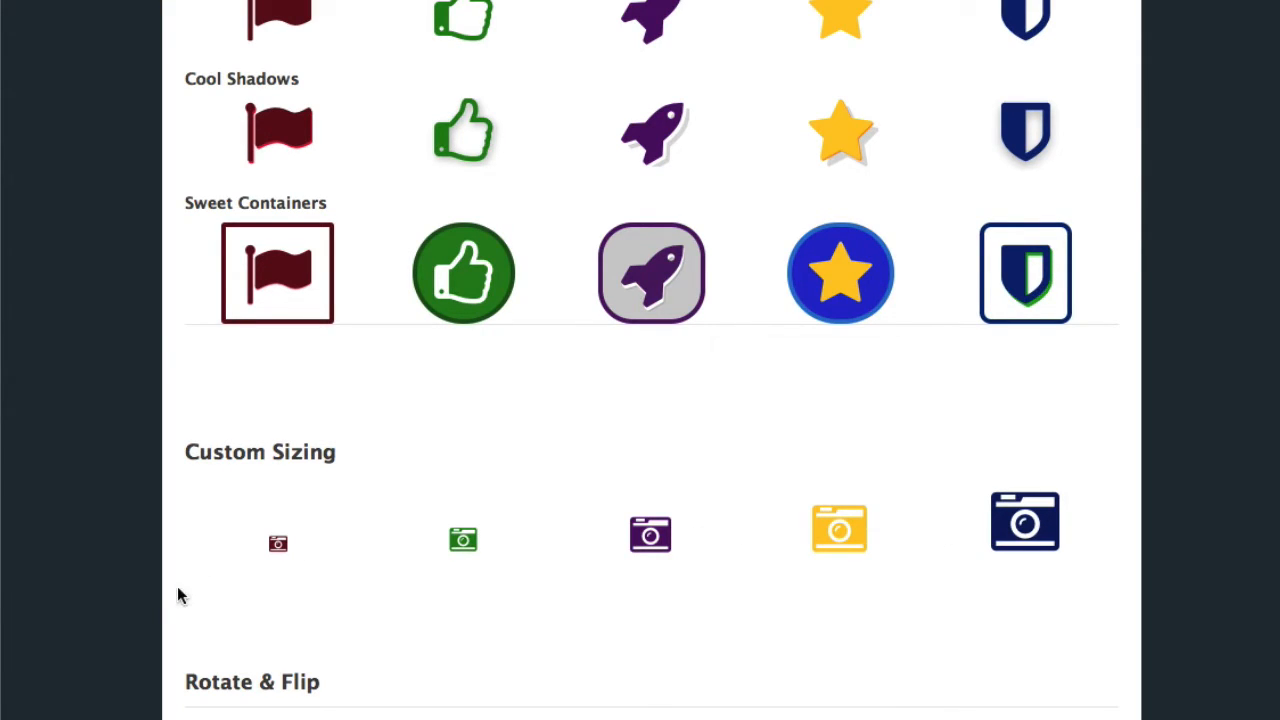
scroll(518, 546, down, 5)
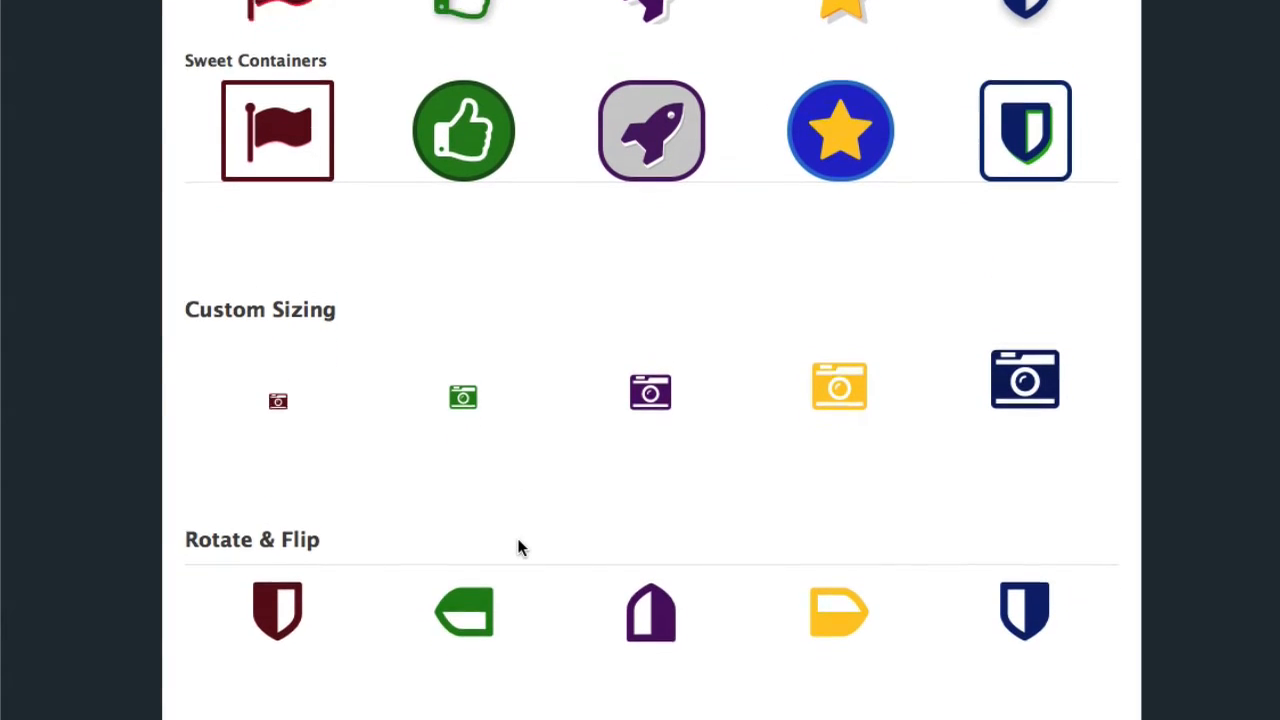
scroll(518, 546, down, 4)
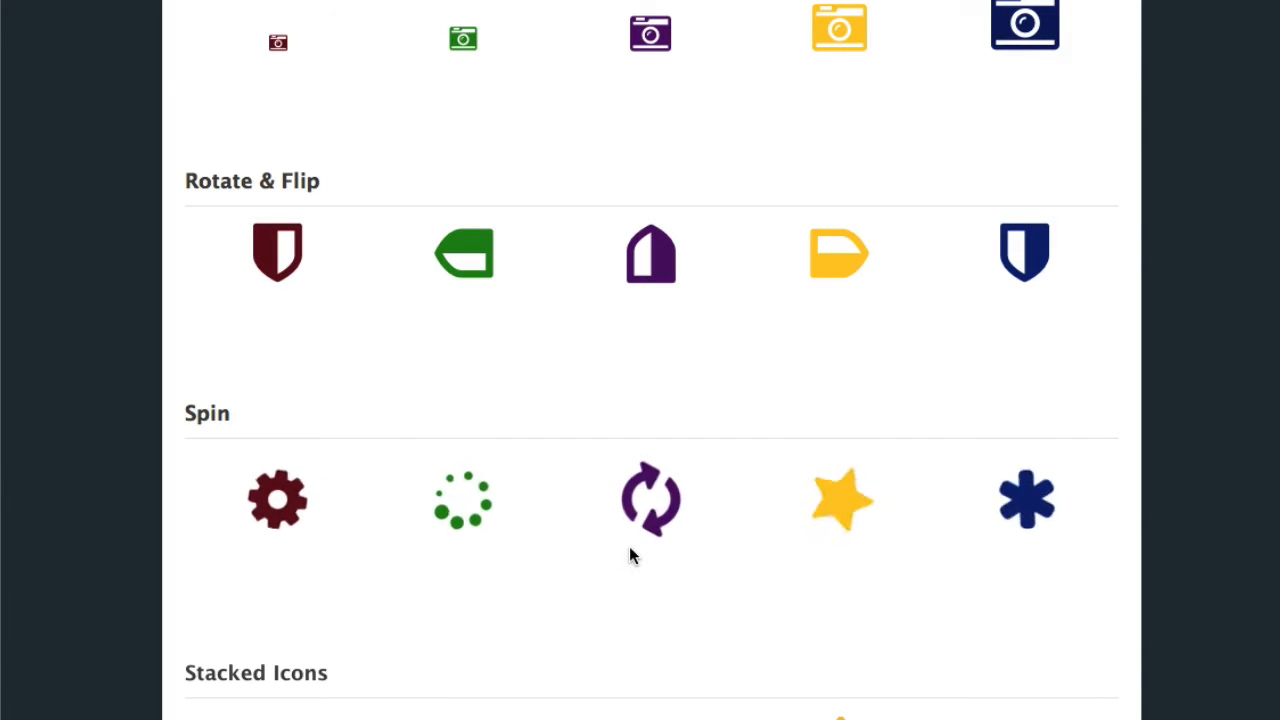
scroll(638, 549, down, 1)
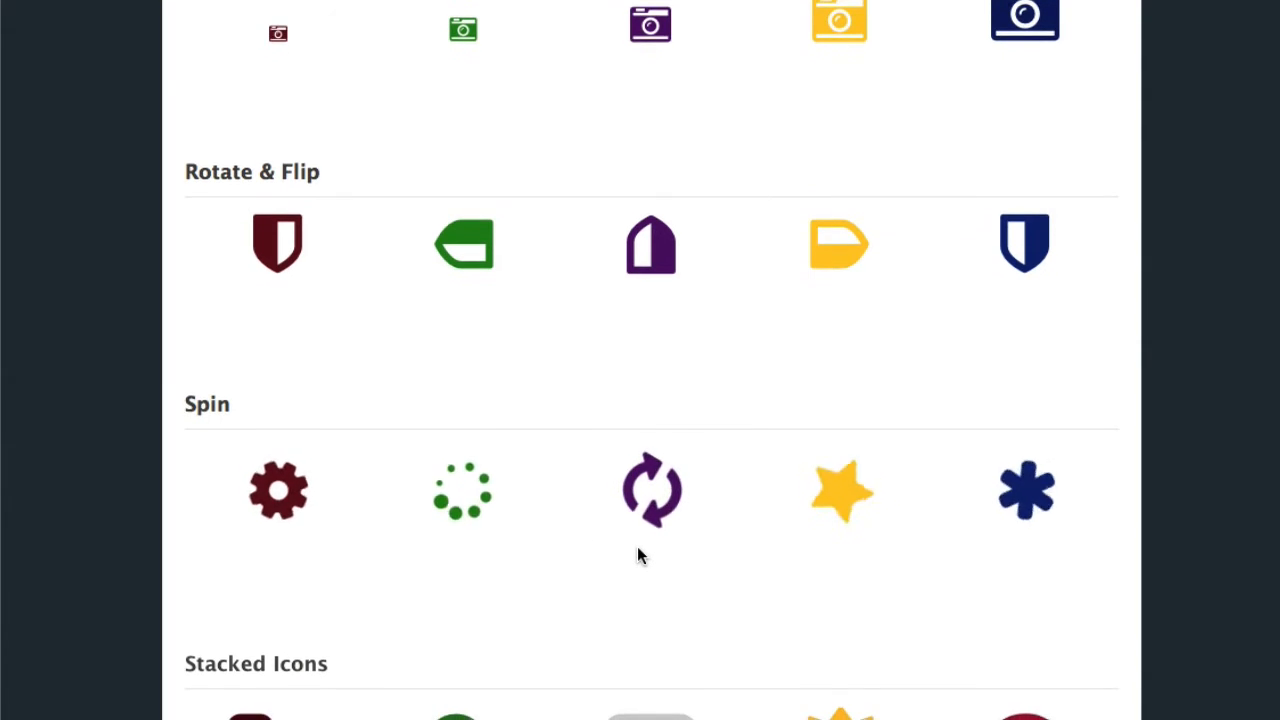
scroll(638, 549, down, 5)
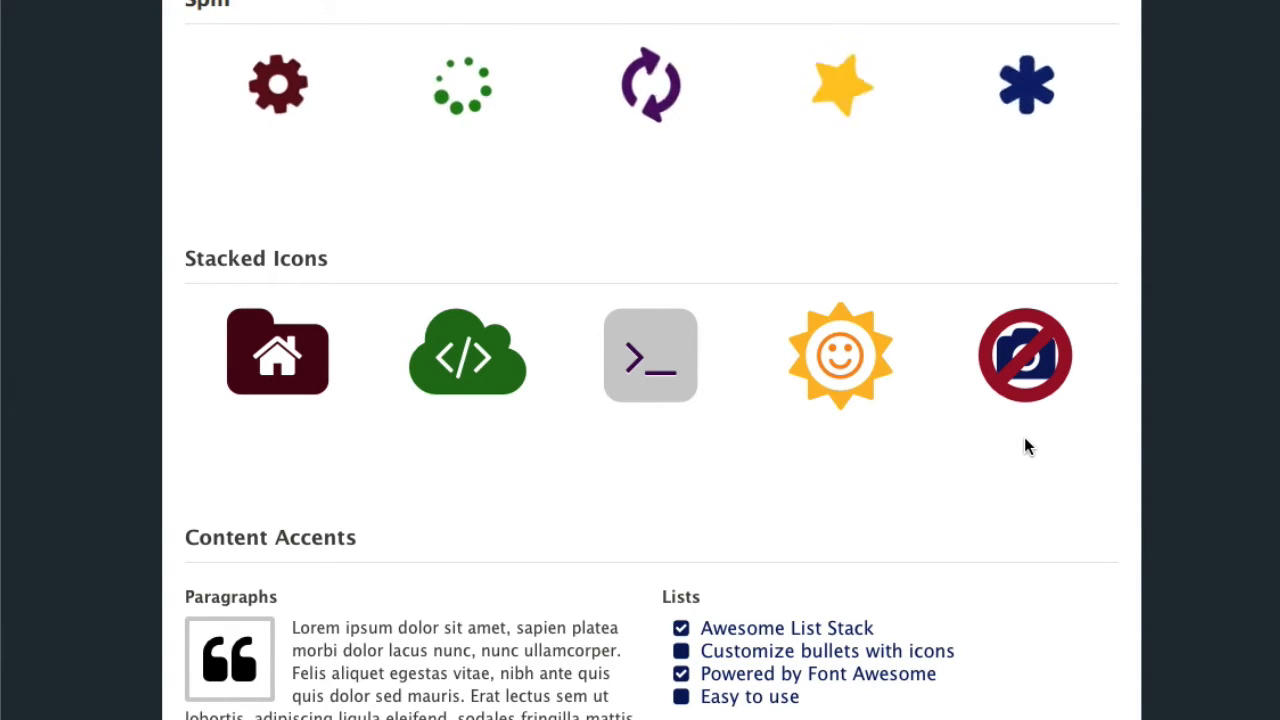
scroll(1025, 438, down, 3)
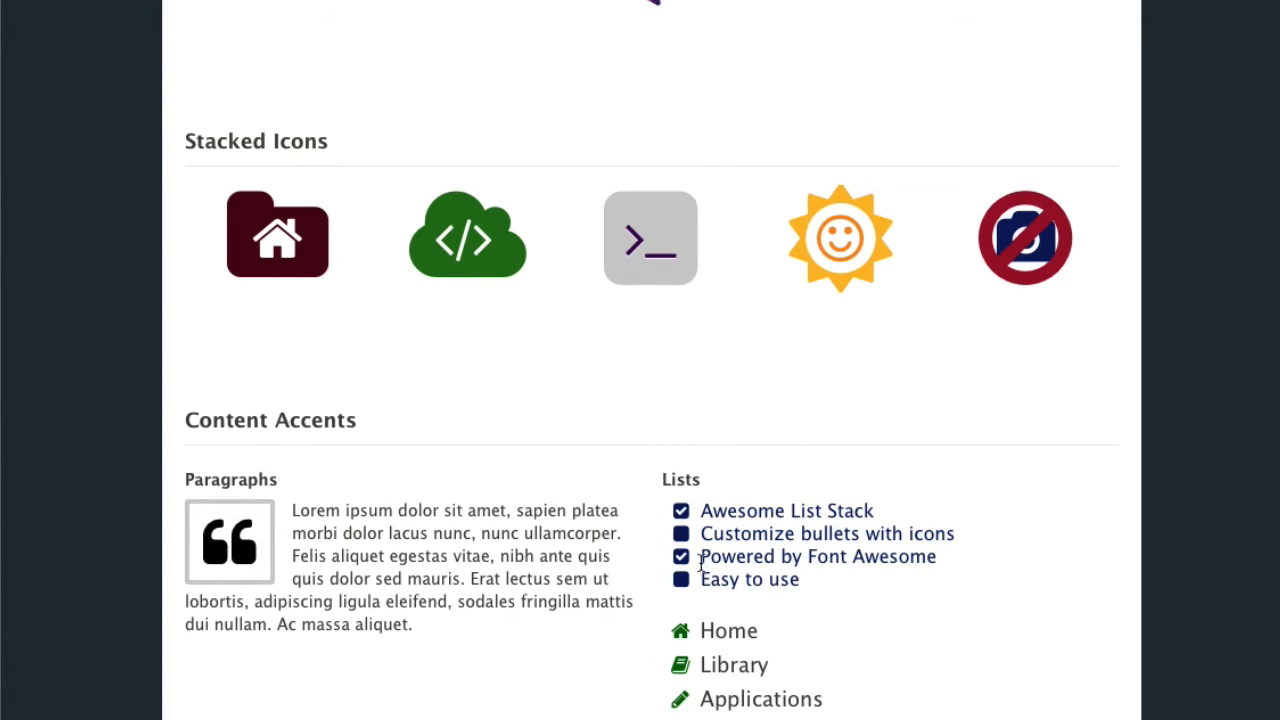
scroll(697, 578, down, 1)
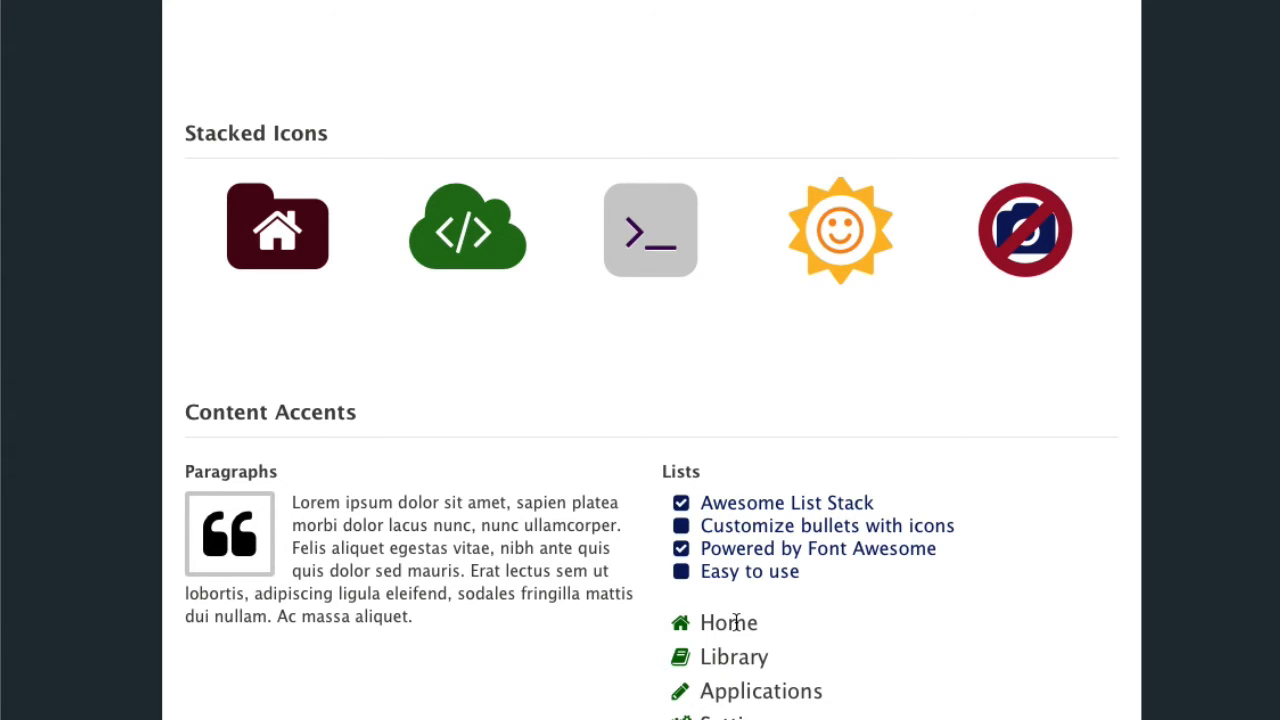
Go back through the preview from Content Accents to the So Many Icons section
scroll(735, 620, up, 8)
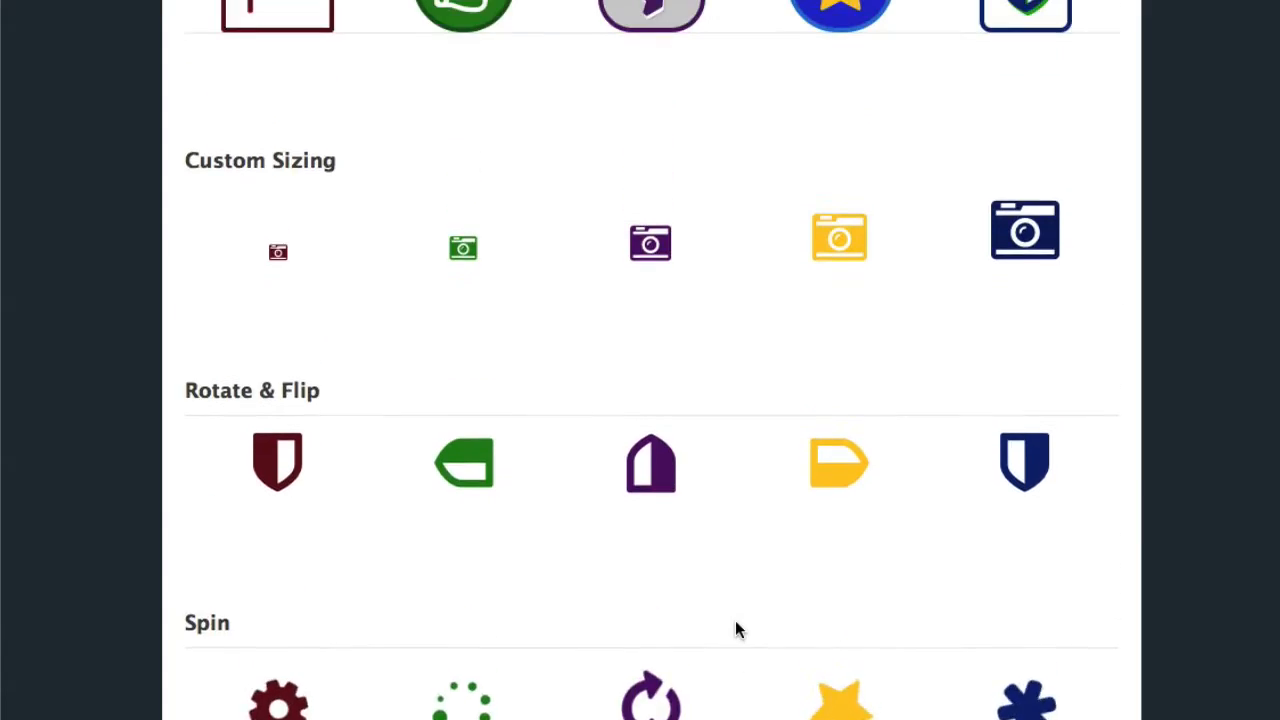
scroll(737, 628, up, 6)
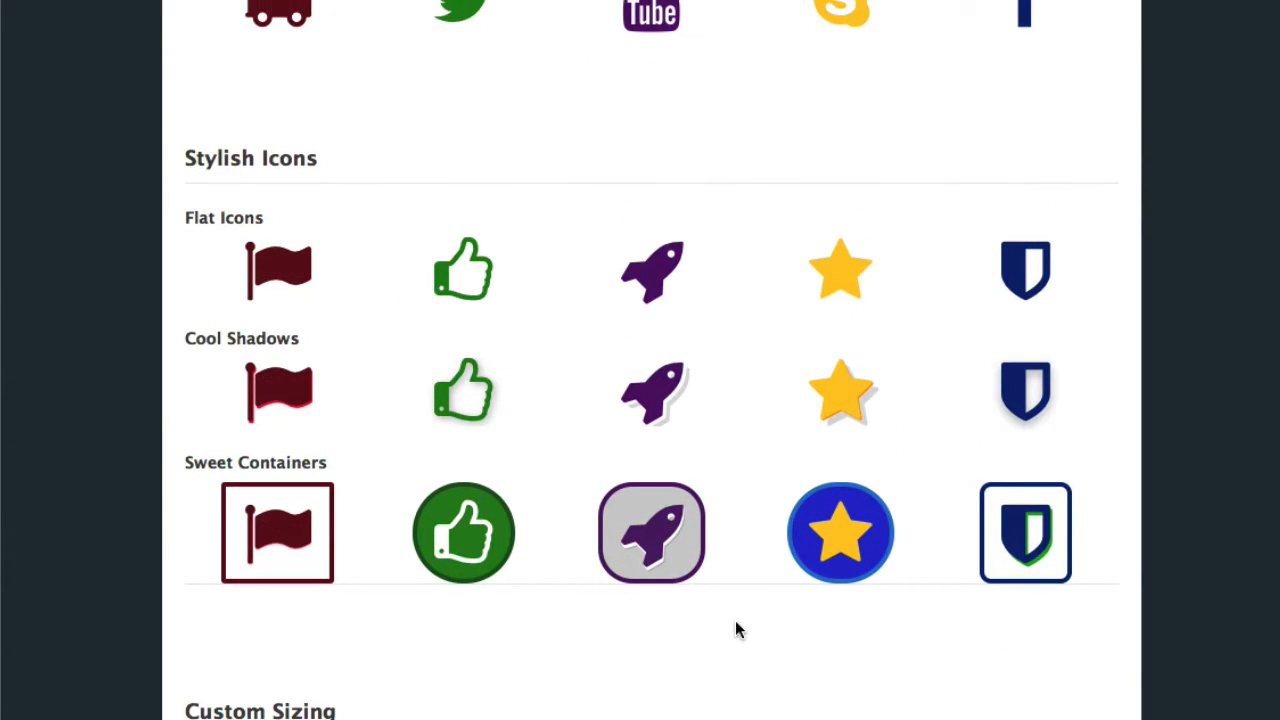
scroll(735, 628, up, 7)
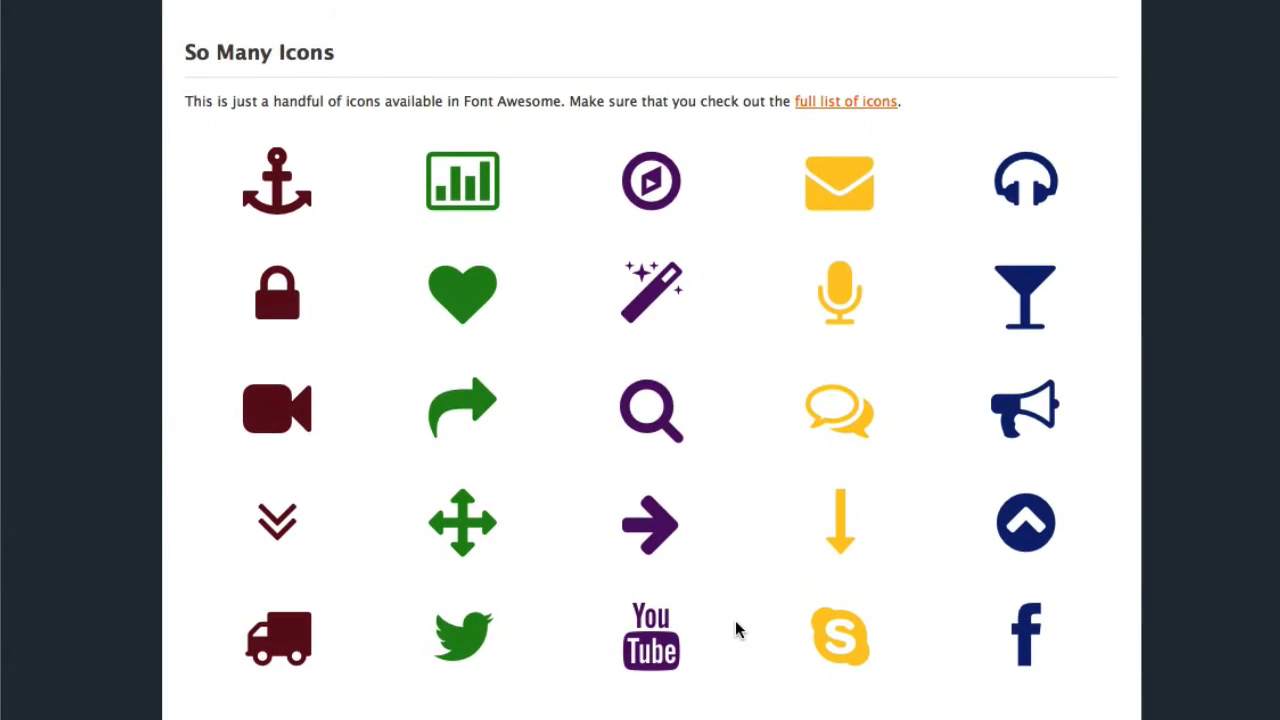
scroll(736, 624, up, 5)
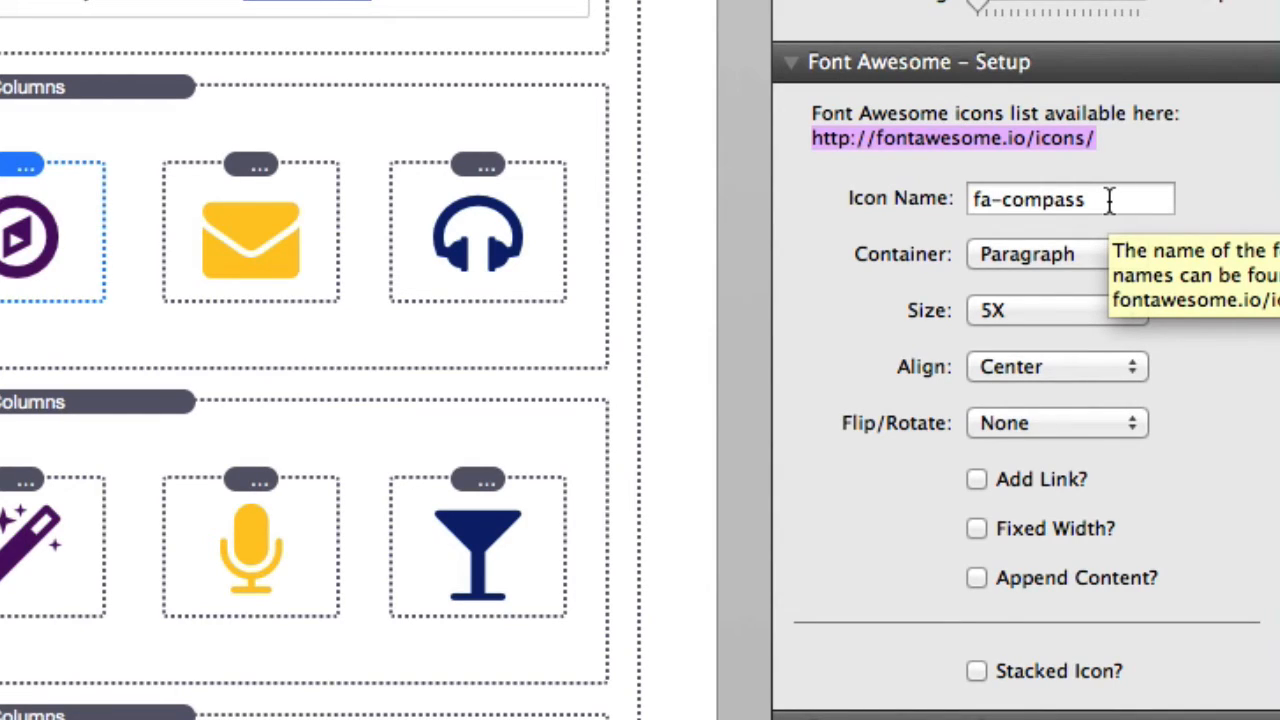
Browse the icon names on the Font Awesome website's icons page, and return to the compass icon's Icon Name setting
scroll(1109, 200, down, 2)
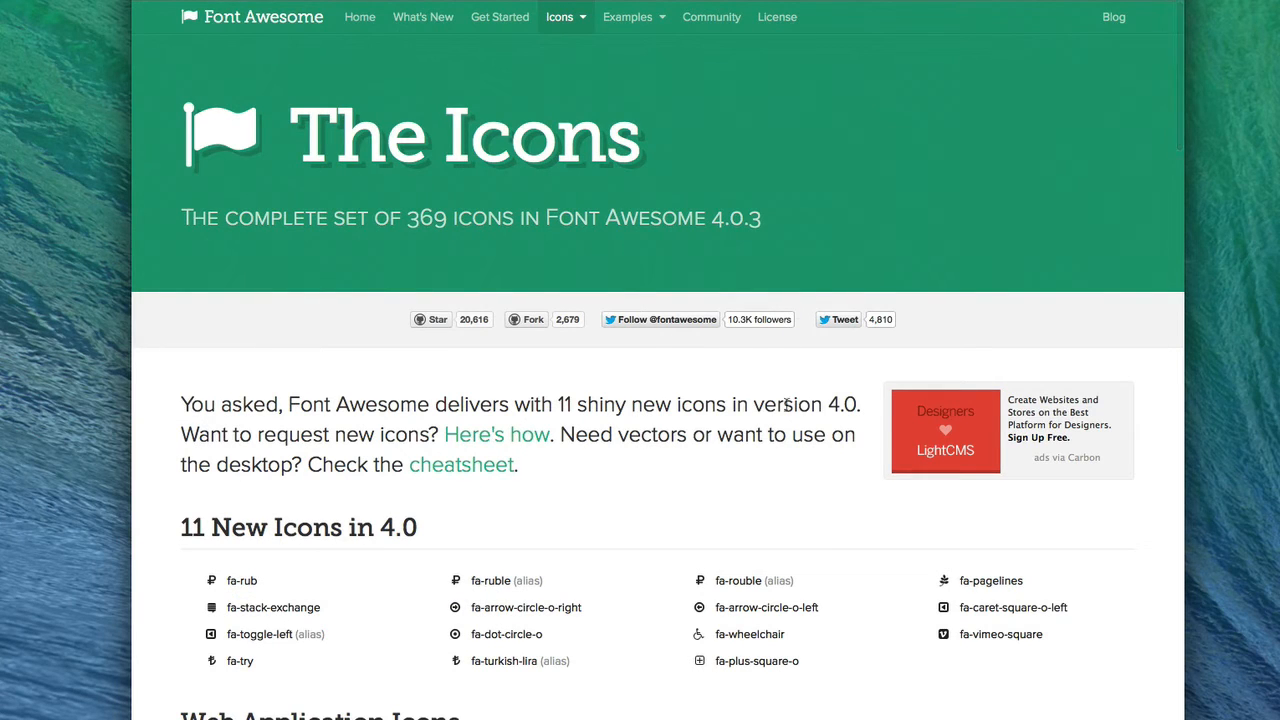
scroll(786, 405, down, 5)
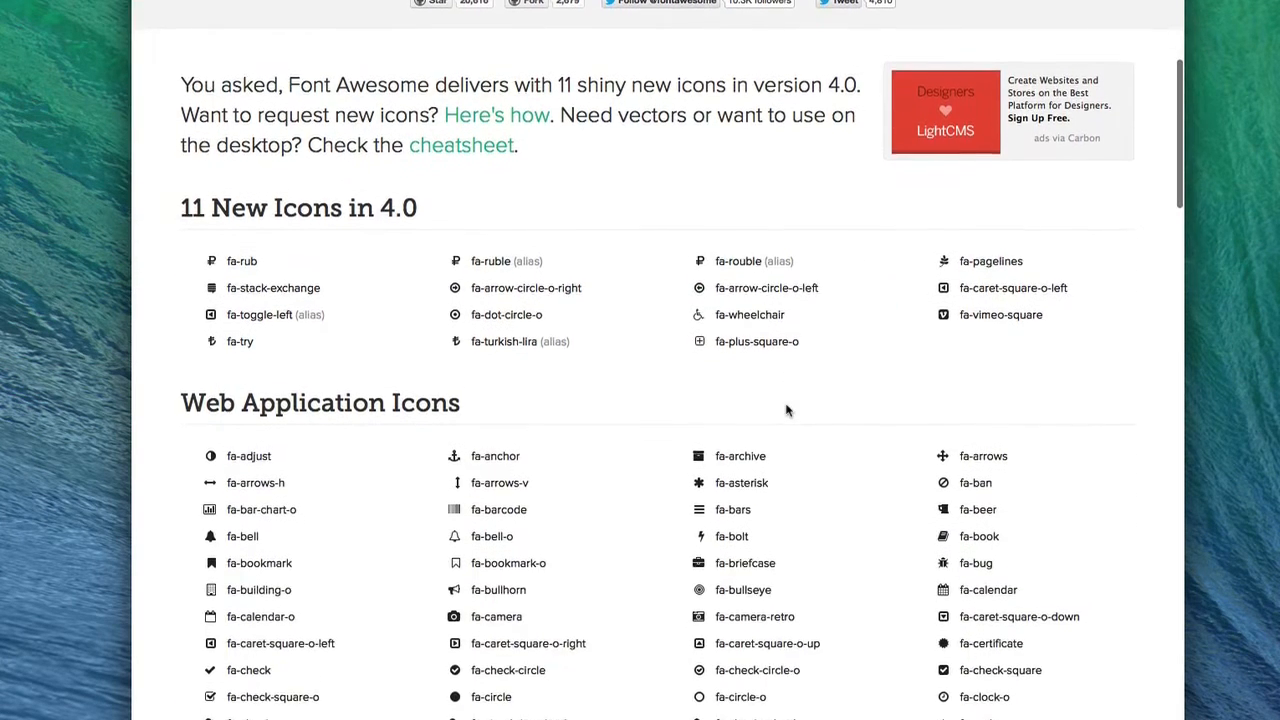
scroll(863, 387, down, 3)
scroll(863, 387, down, 15)
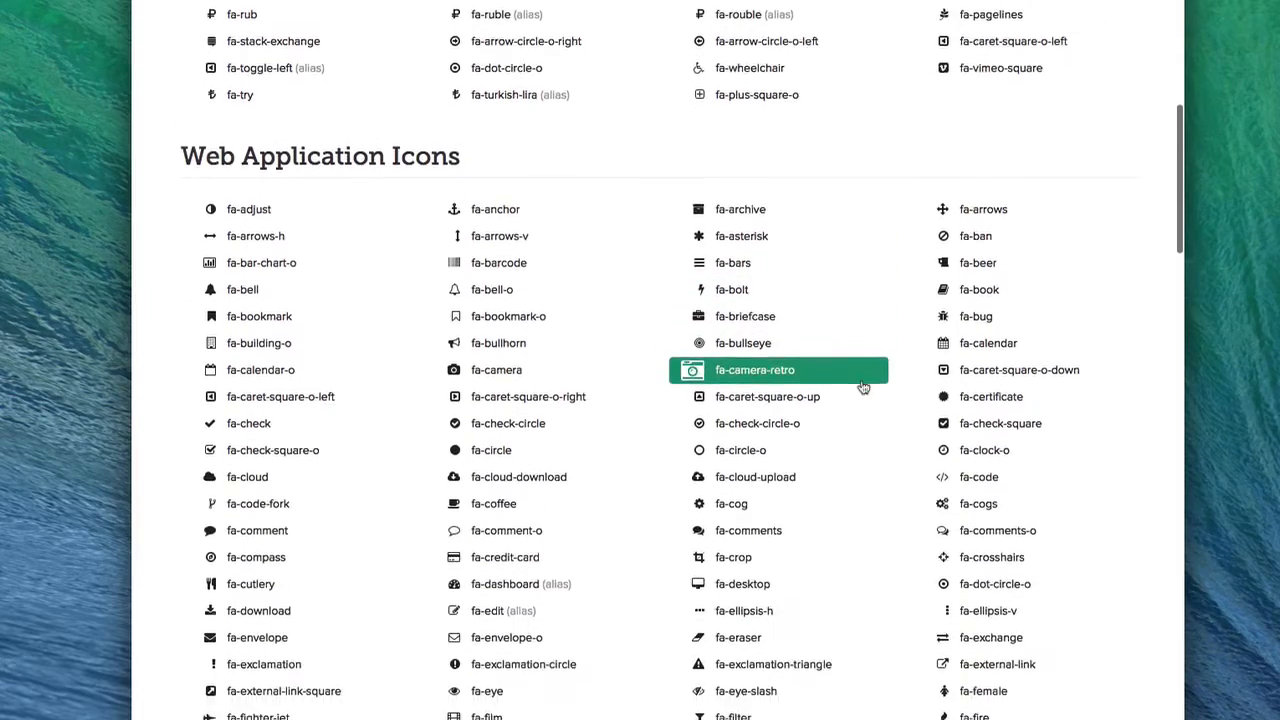
scroll(863, 387, down, 18)
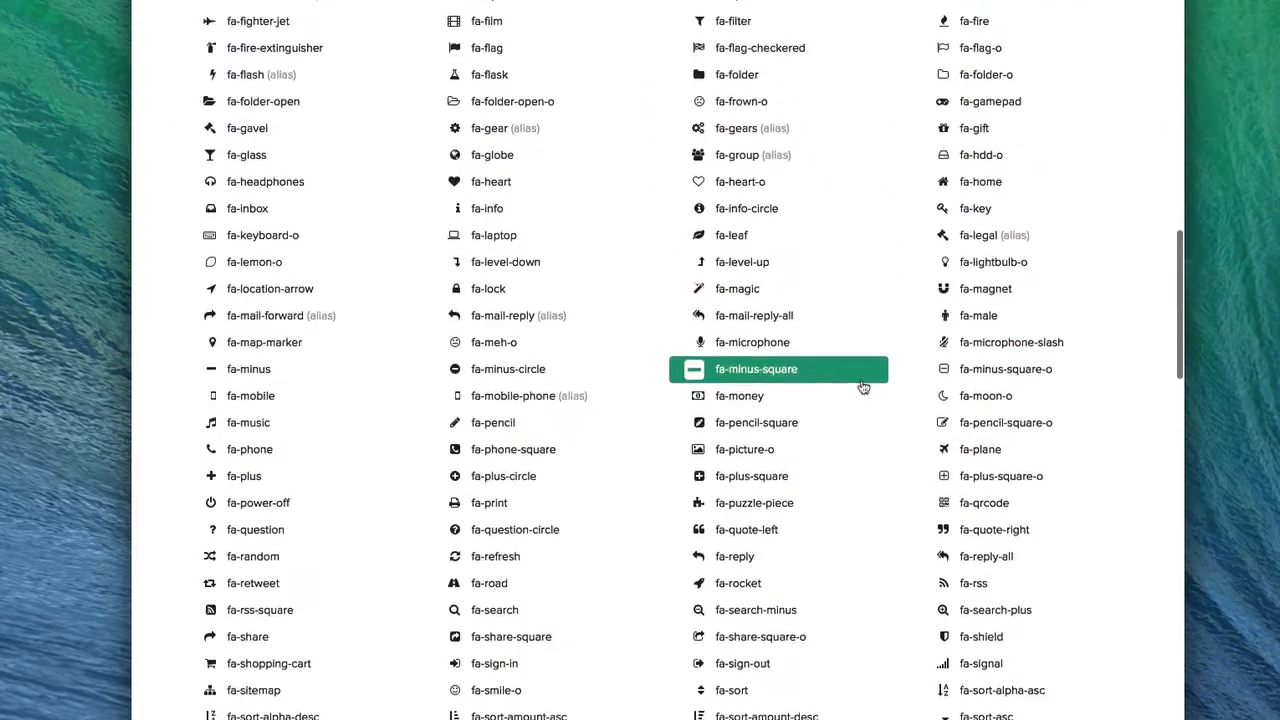
scroll(863, 387, down, 5)
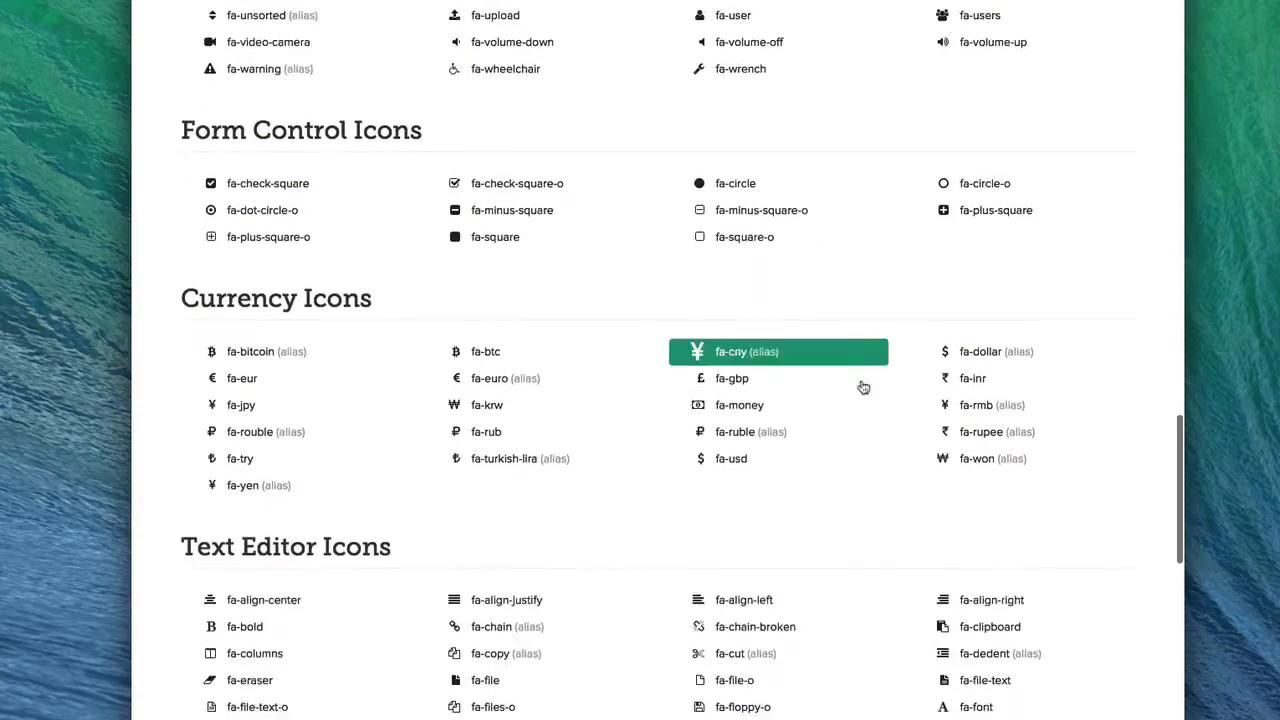
scroll(863, 387, up, 14)
scroll(863, 387, up, 20)
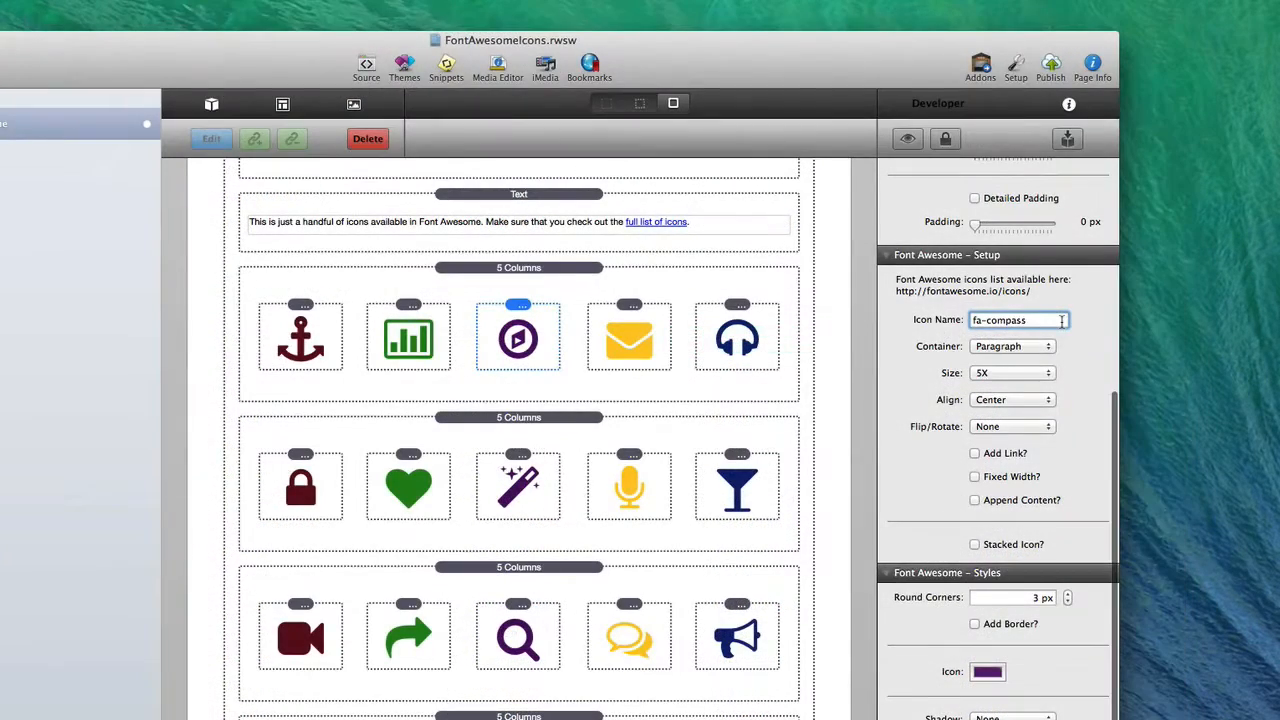
click(1062, 320)
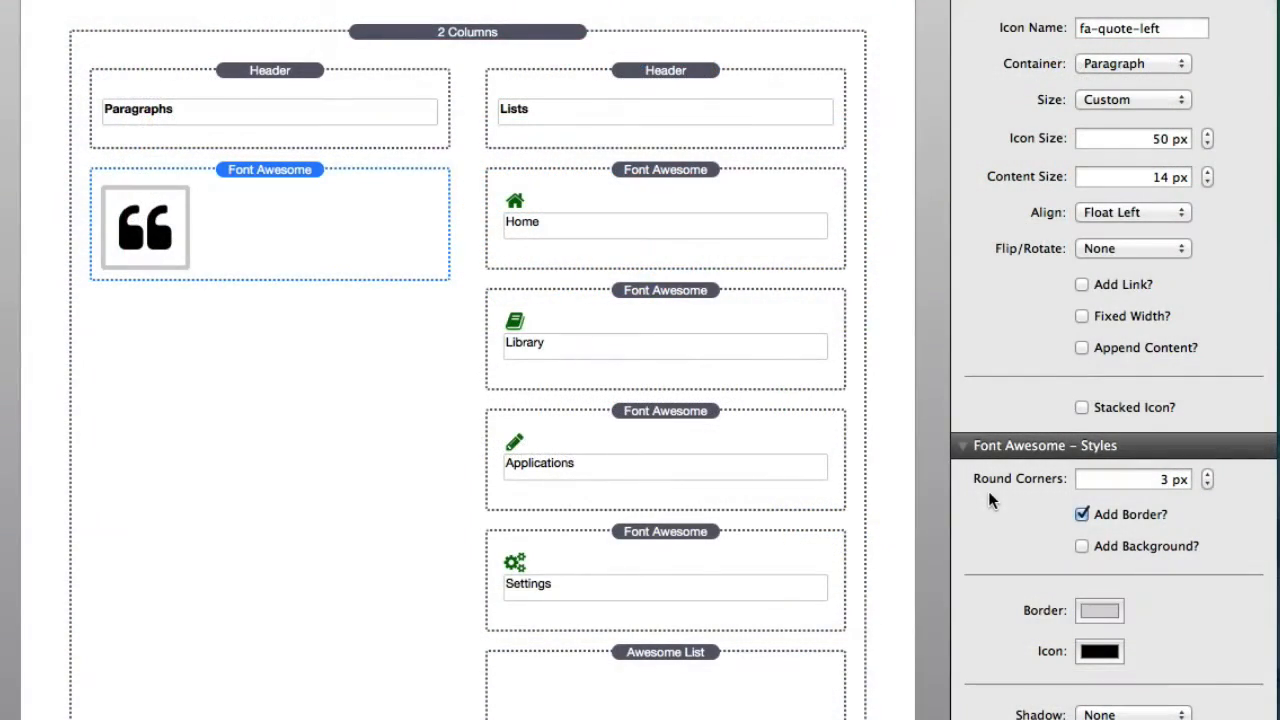
Enable appended content for the quote icon in the Paragraphs column, keep its alignment at Float Left, and preview the page
click(1081, 349)
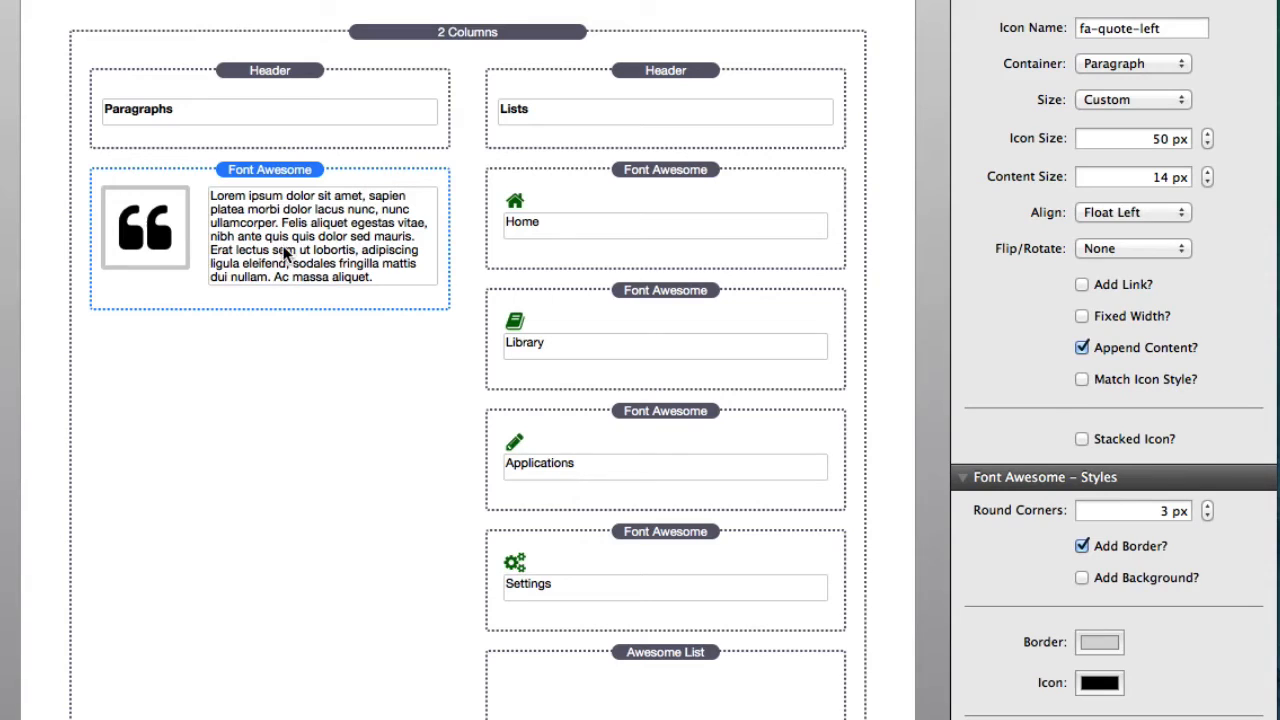
scroll(1071, 329, down, 1)
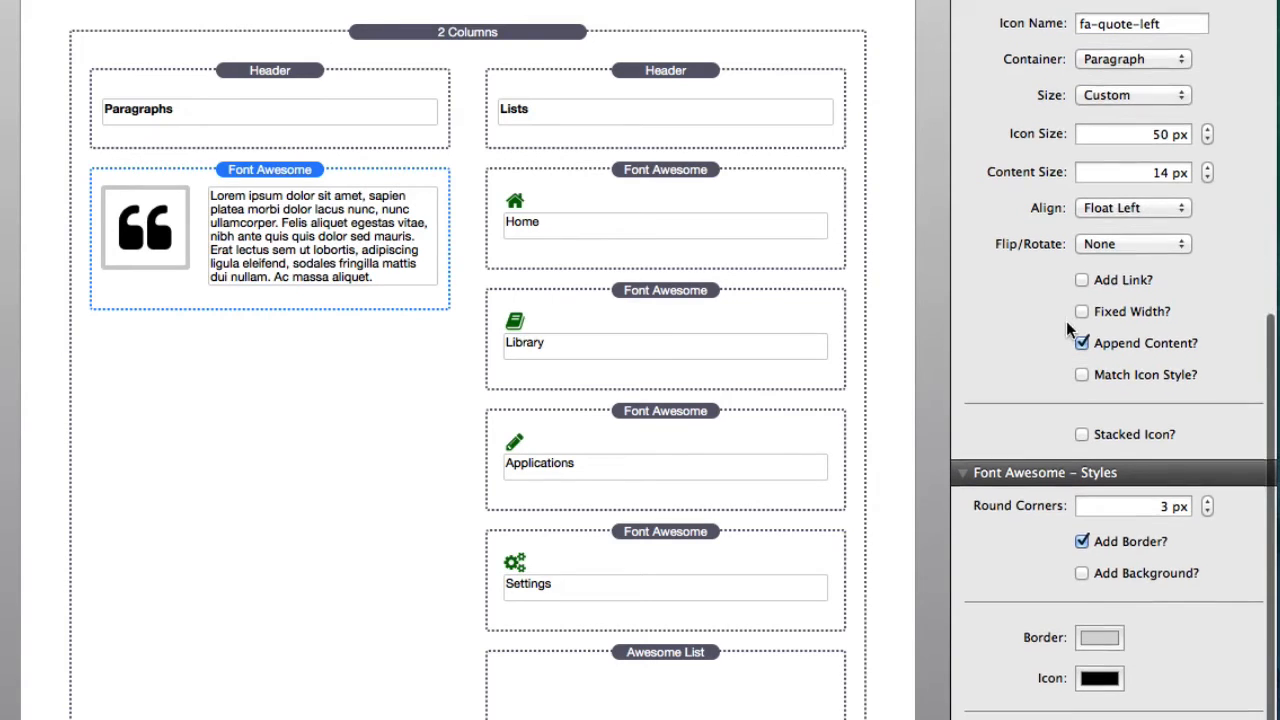
click(1136, 216)
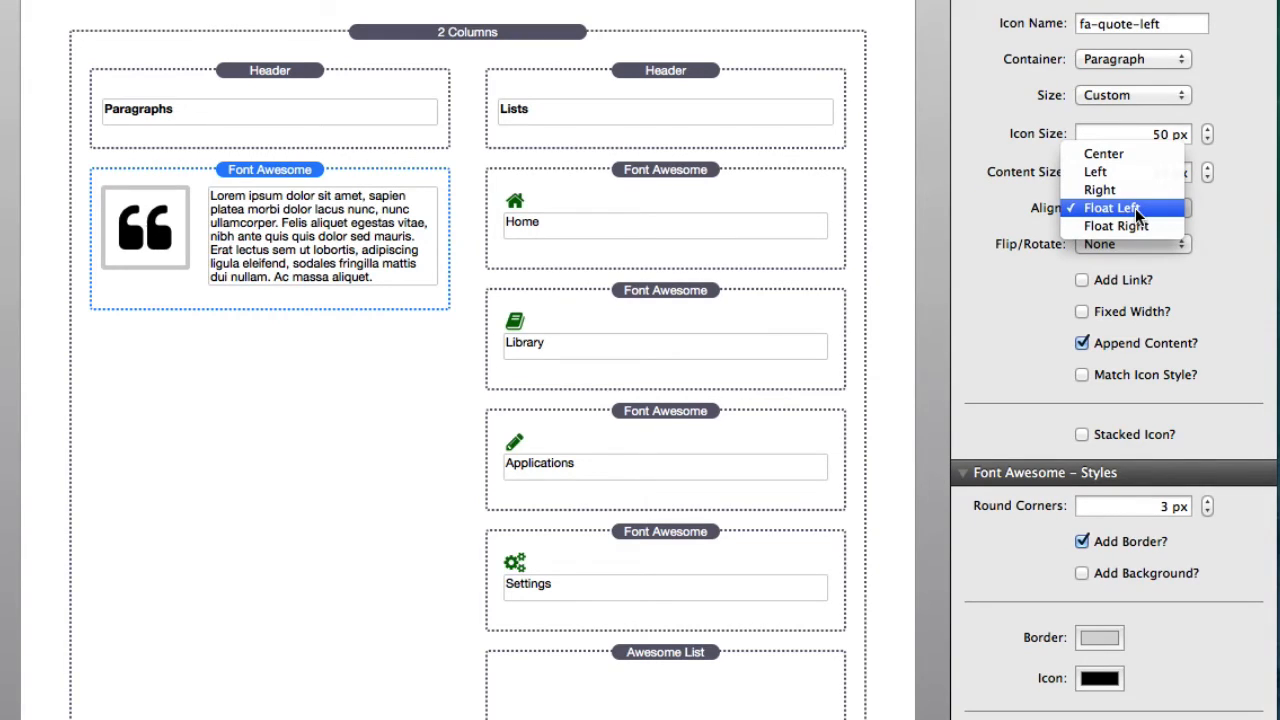
click(1040, 216)
scroll(1040, 216, up, 1)
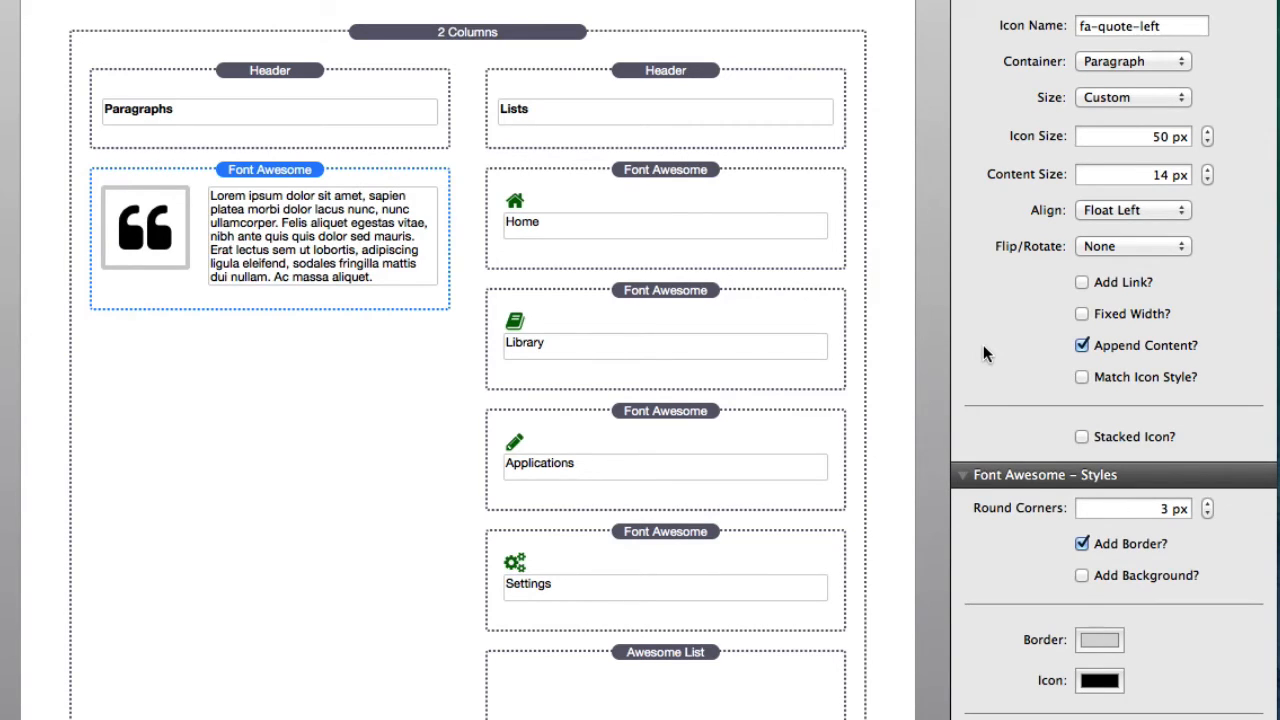
scroll(85, 332, down, 2)
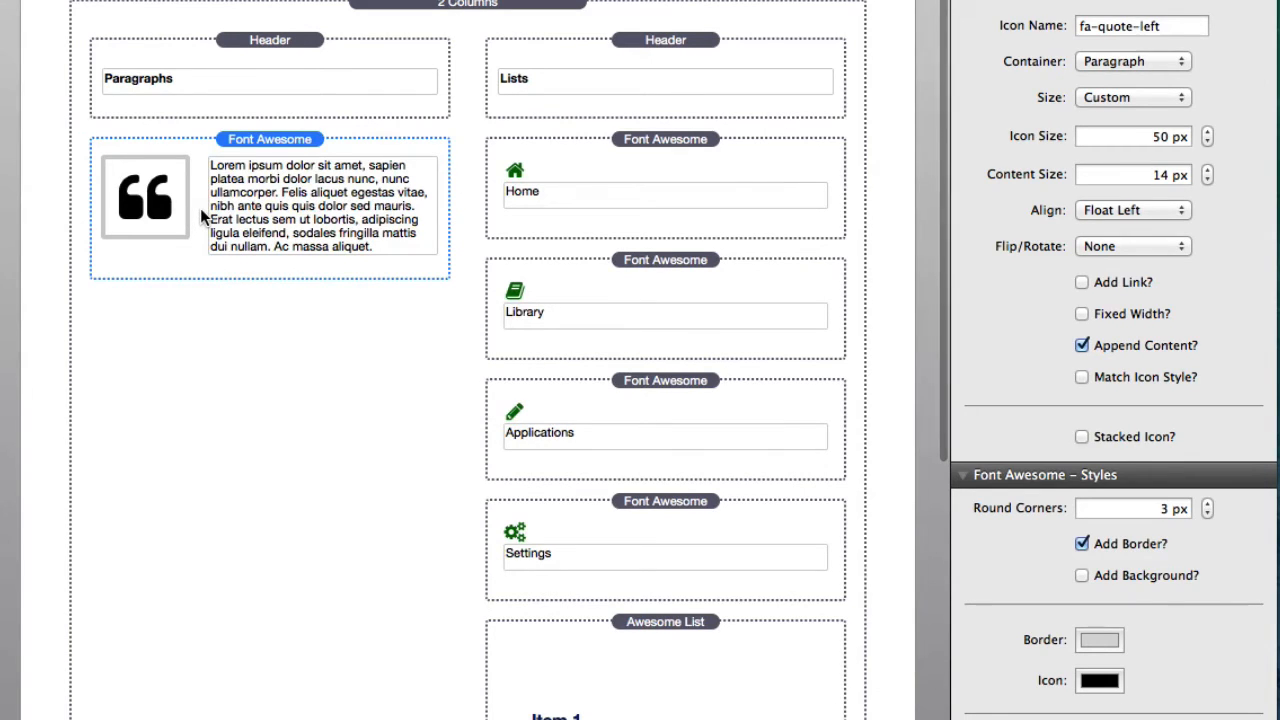
key(super+r)
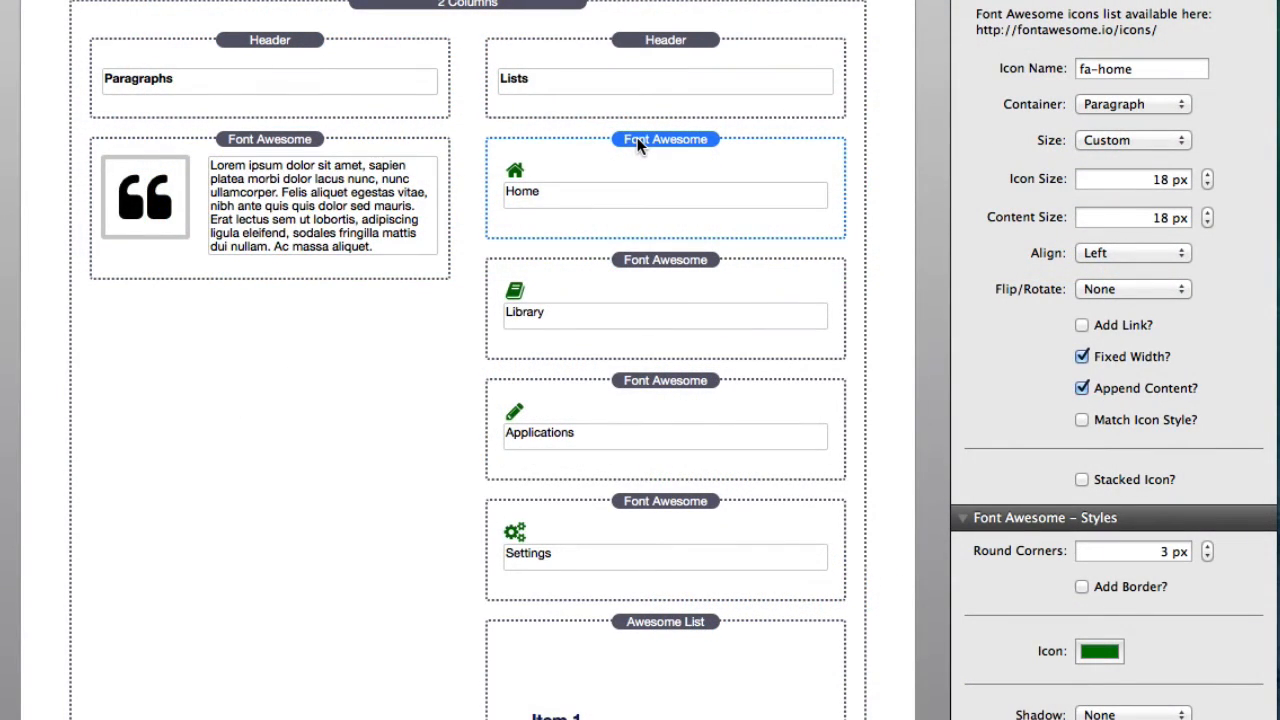
Inspect the Font Awesome setup of the Home, Library and Applications items in the Lists column
scroll(637, 140, down, 1)
scroll(637, 137, up, 1)
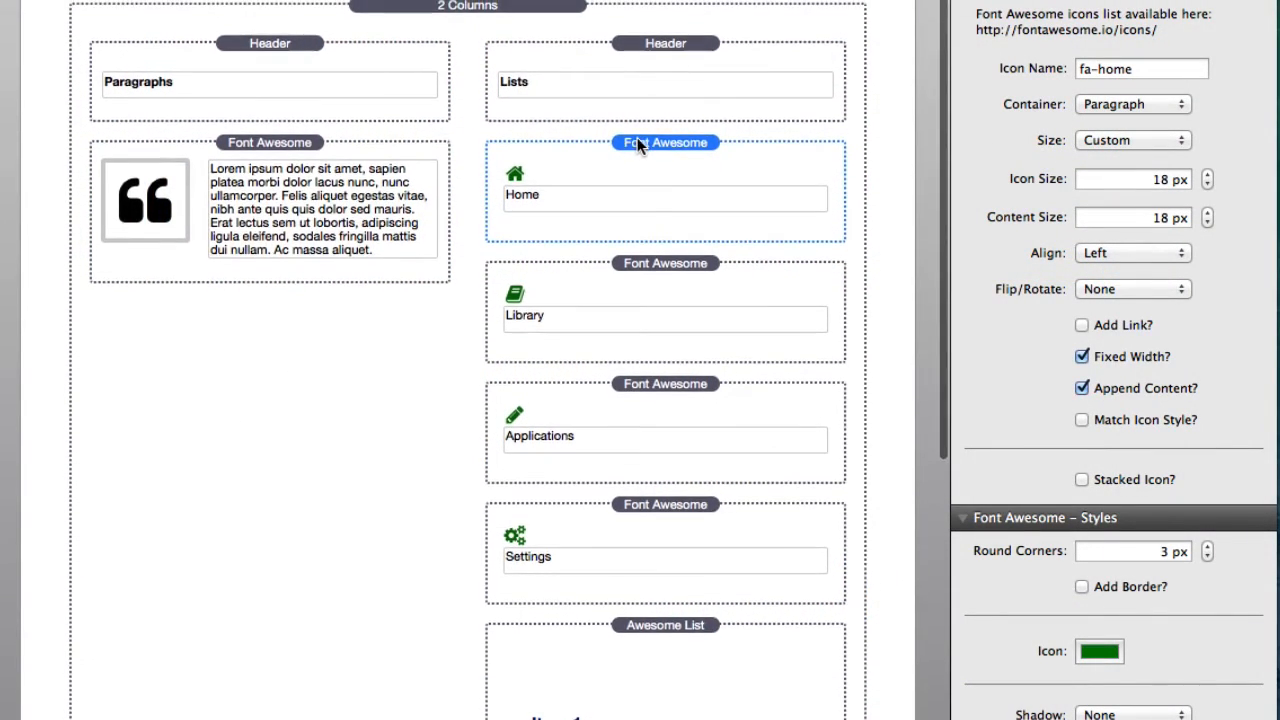
click(655, 268)
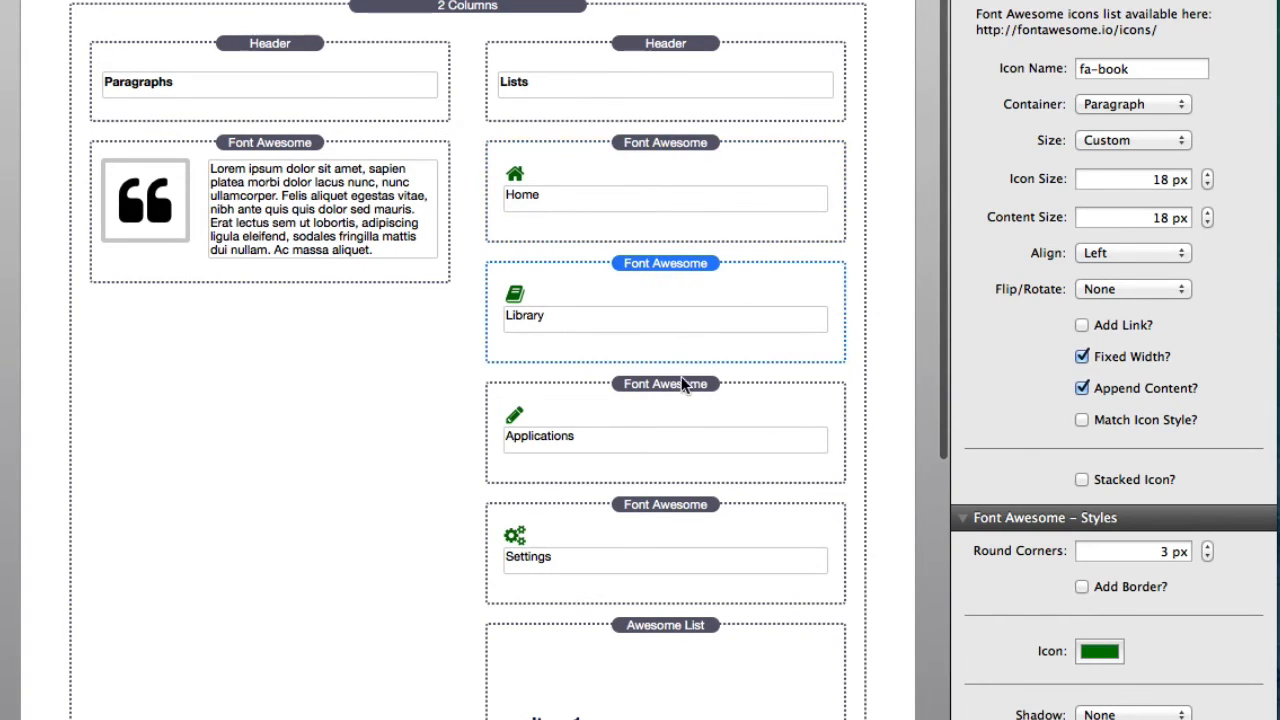
click(677, 386)
scroll(655, 138, up, 1)
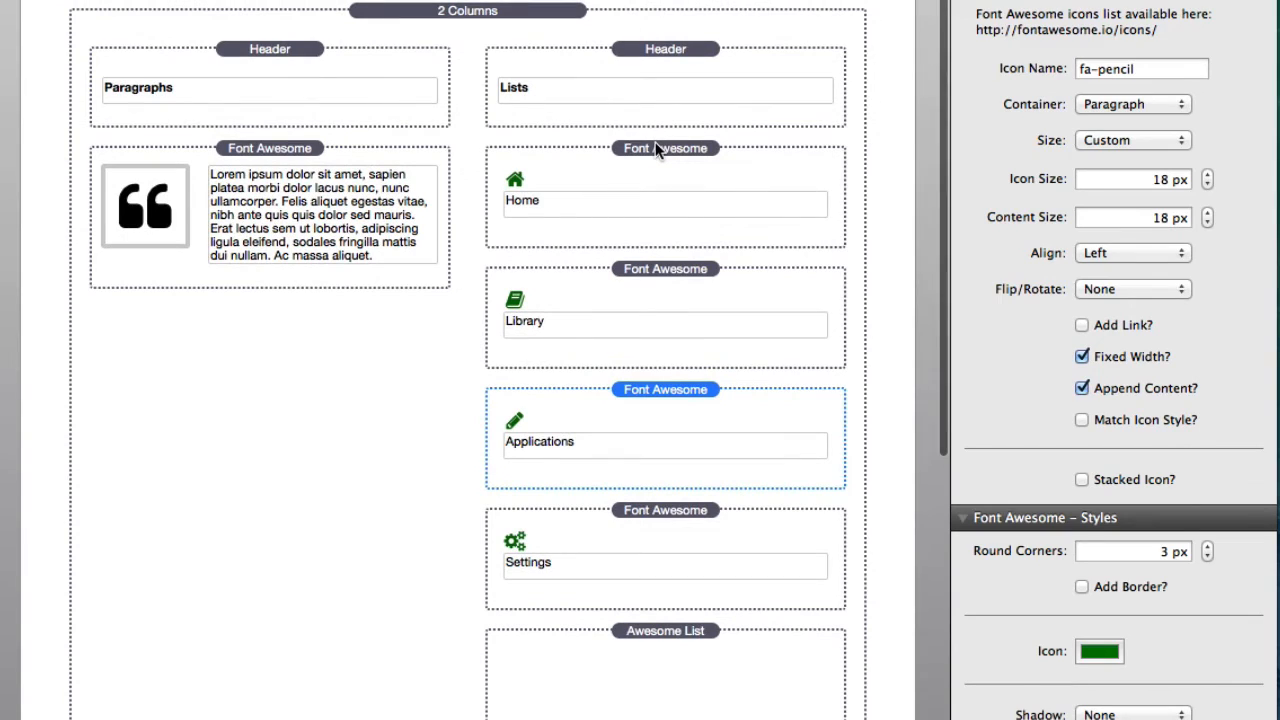
click(656, 148)
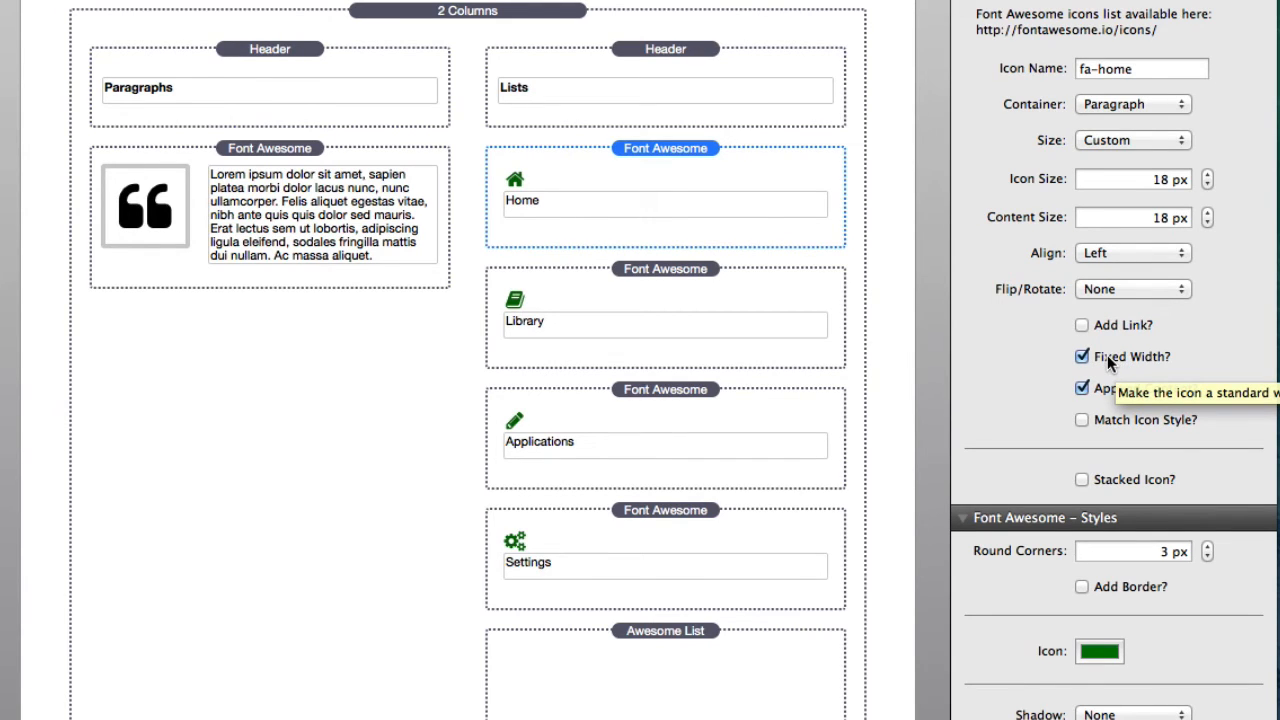
Examine the Awesome List stack by opening and closing the text content of its first item
key(super+r)
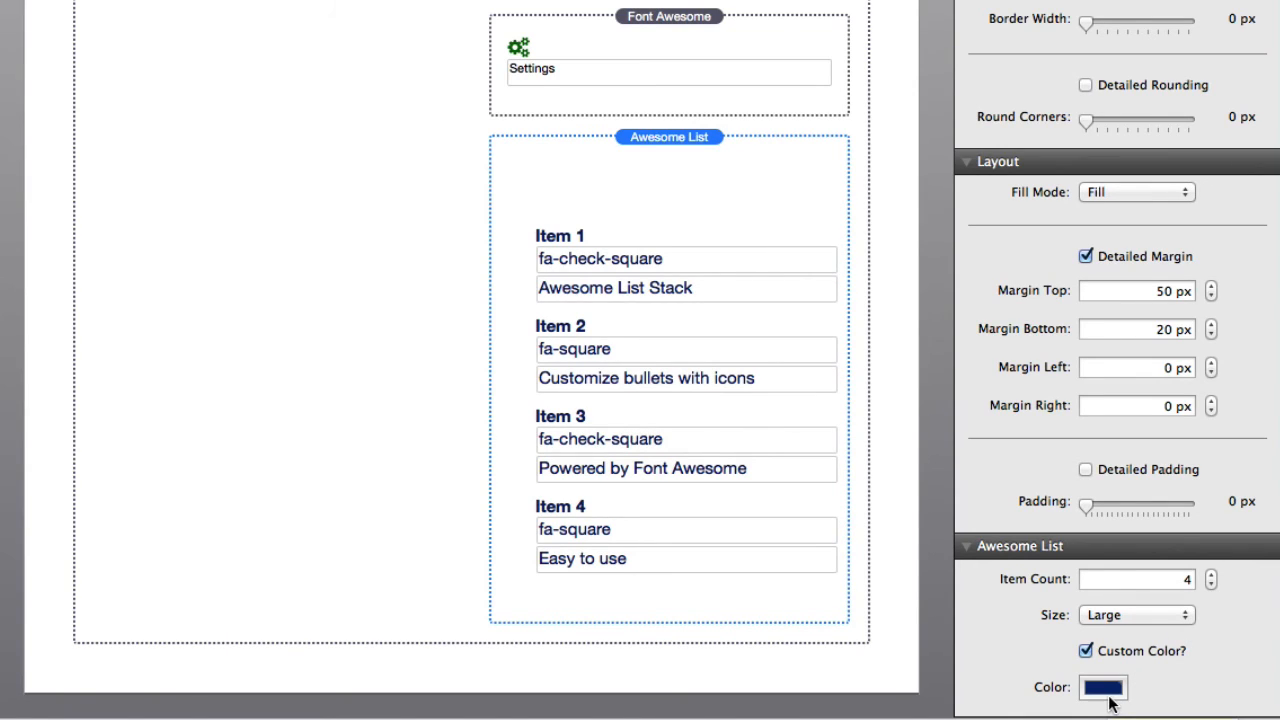
click(672, 288)
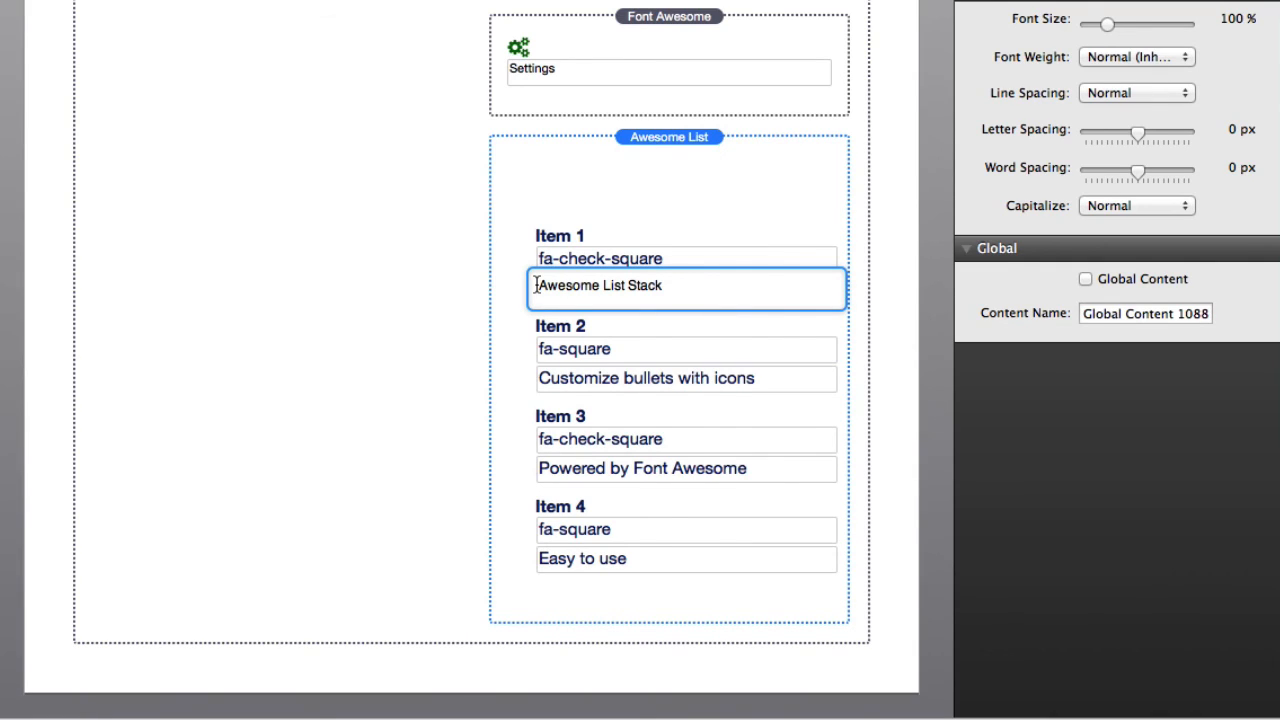
click(706, 237)
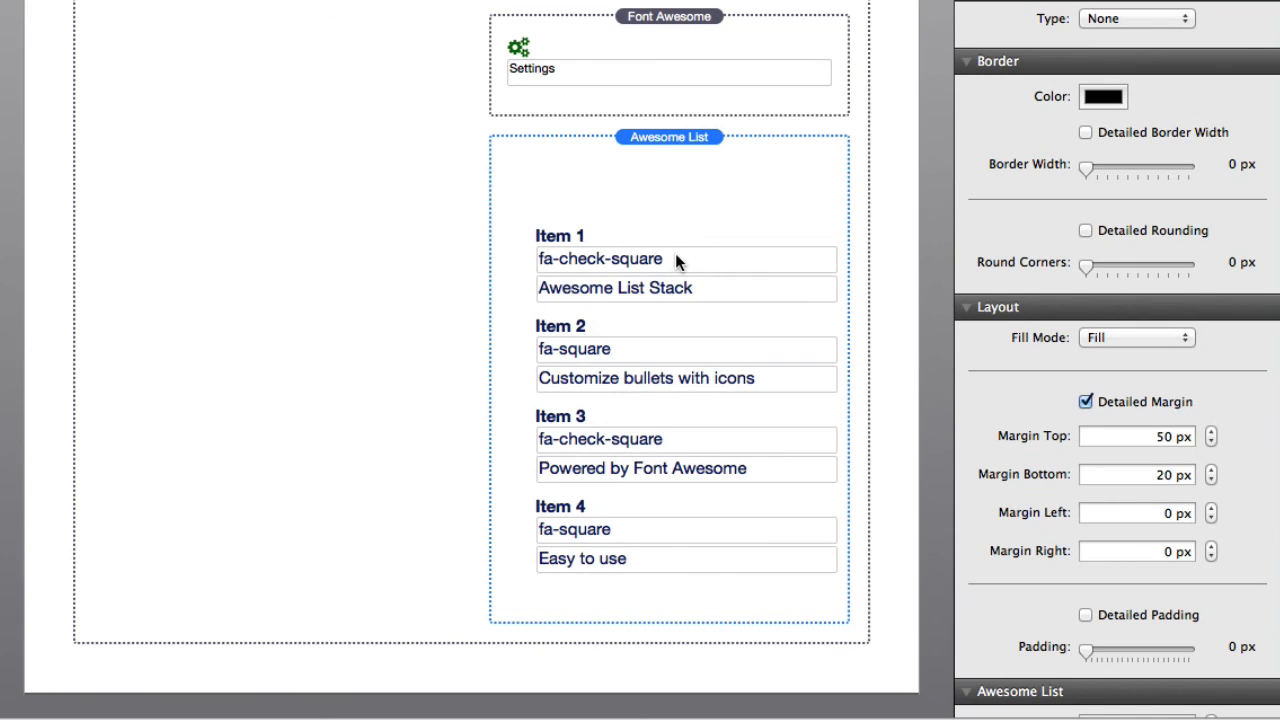